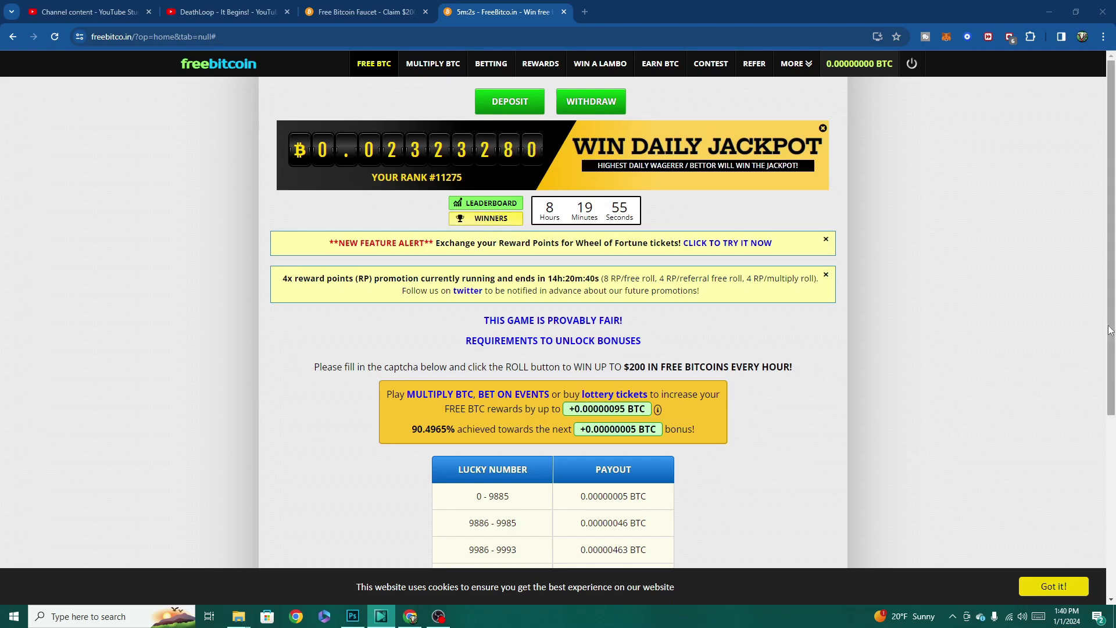
# Browse the Marketplace and the Extensions menu's installed plugins, then return to the build plate
pyautogui.scroll(-2, 1110, 351)
pyautogui.moveTo(1110, 351); pyautogui.dragTo(1110, 509)
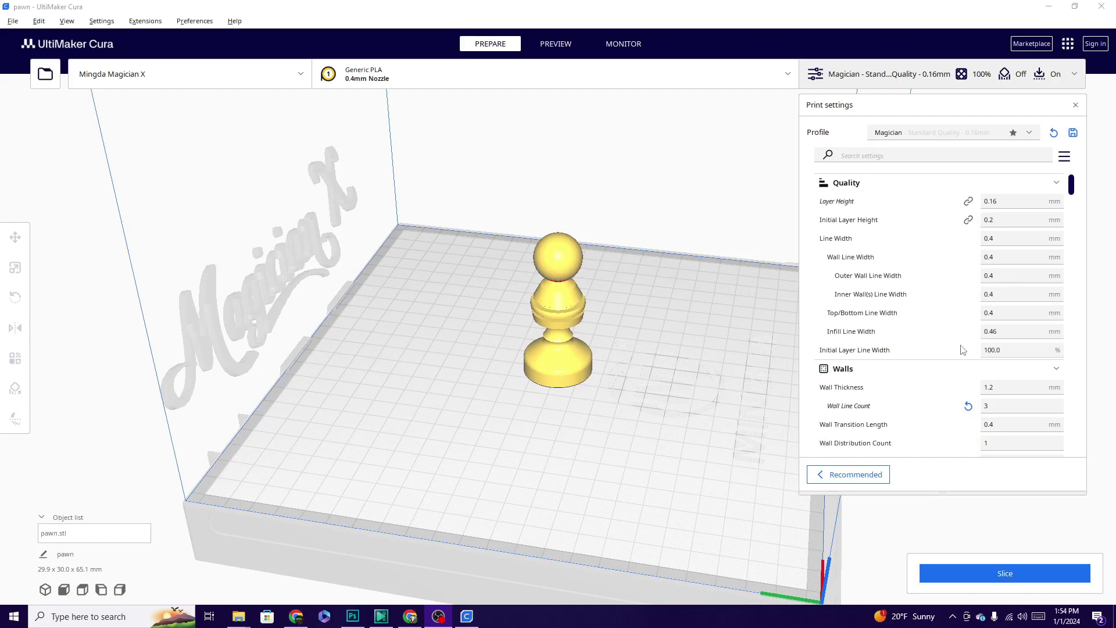
pyautogui.click(1031, 44)
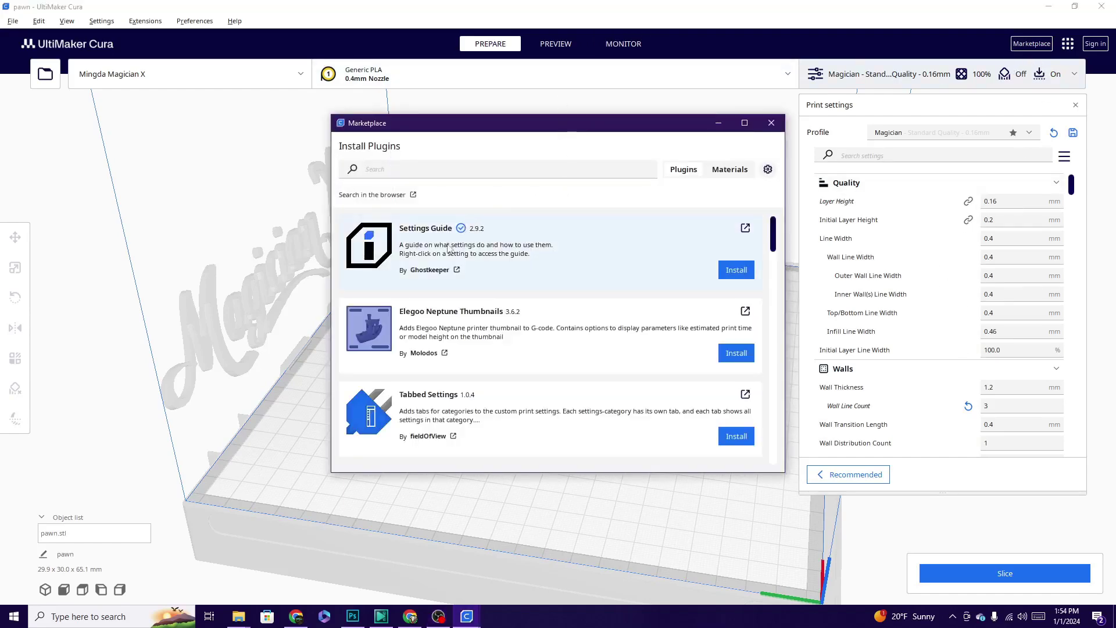
pyautogui.click(719, 124)
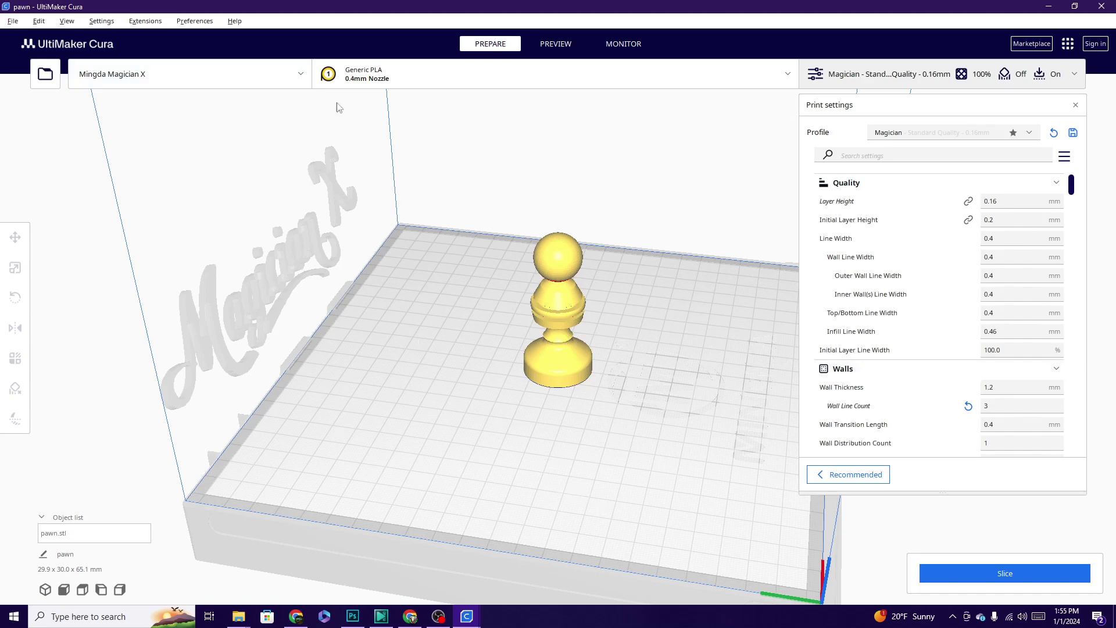
pyautogui.click(144, 23)
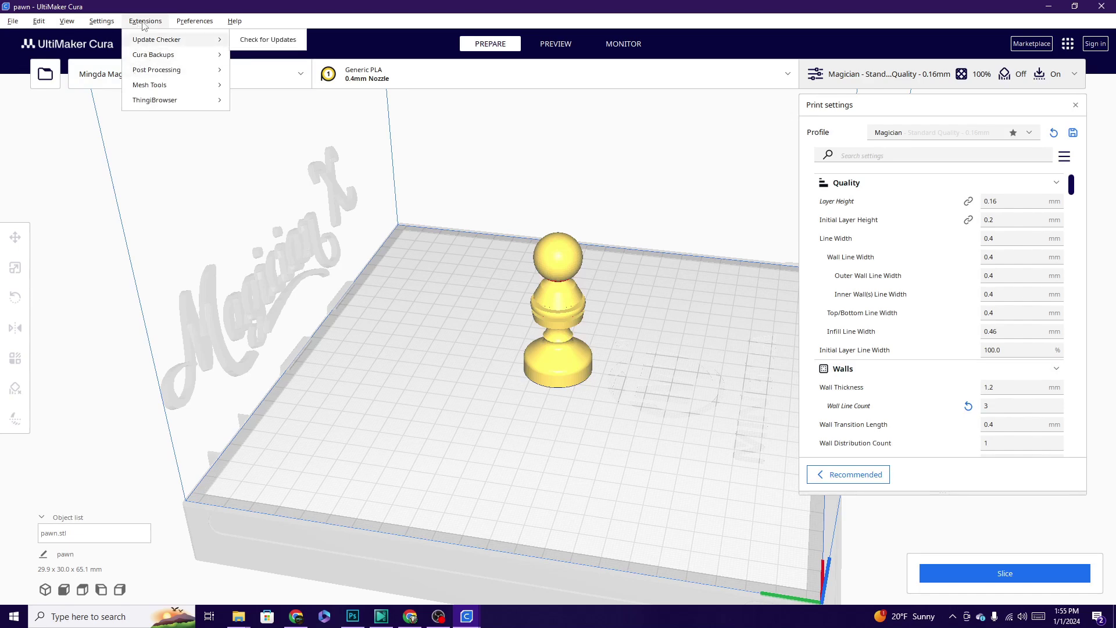
pyautogui.moveTo(140, 90)
pyautogui.moveTo(166, 104)
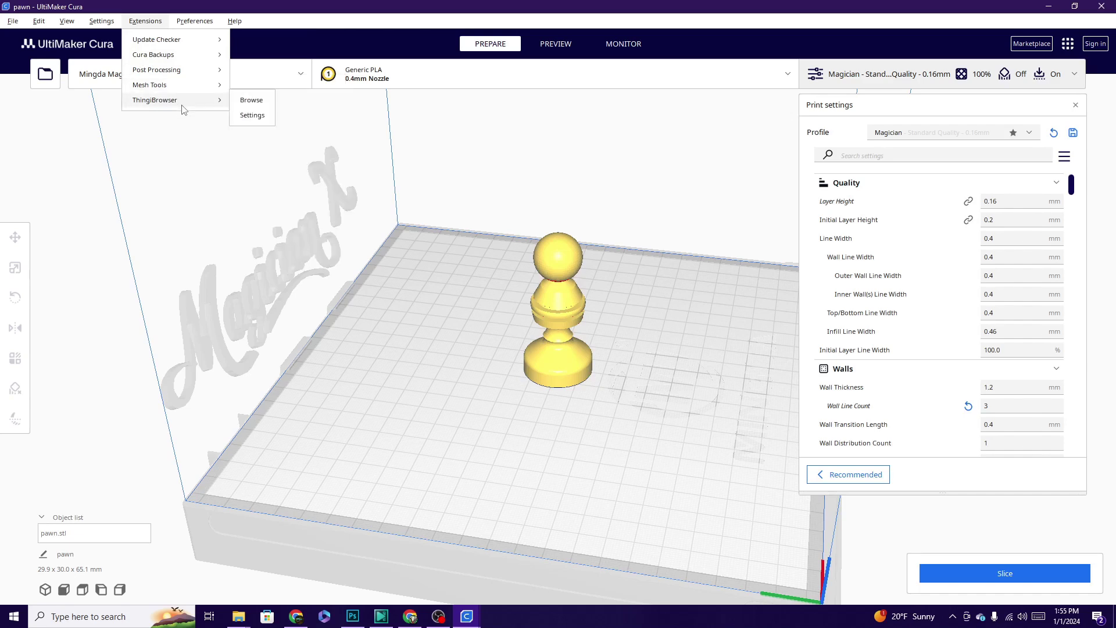
# Select the pawn model on the build plate
pyautogui.rightClick(545, 299)
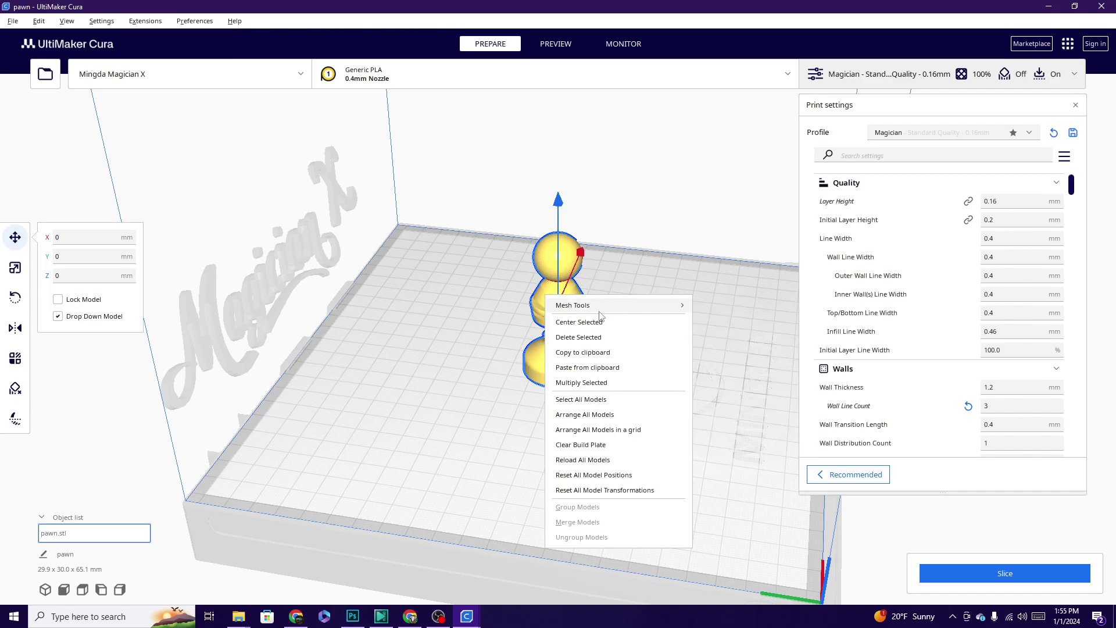
pyautogui.moveTo(593, 308)
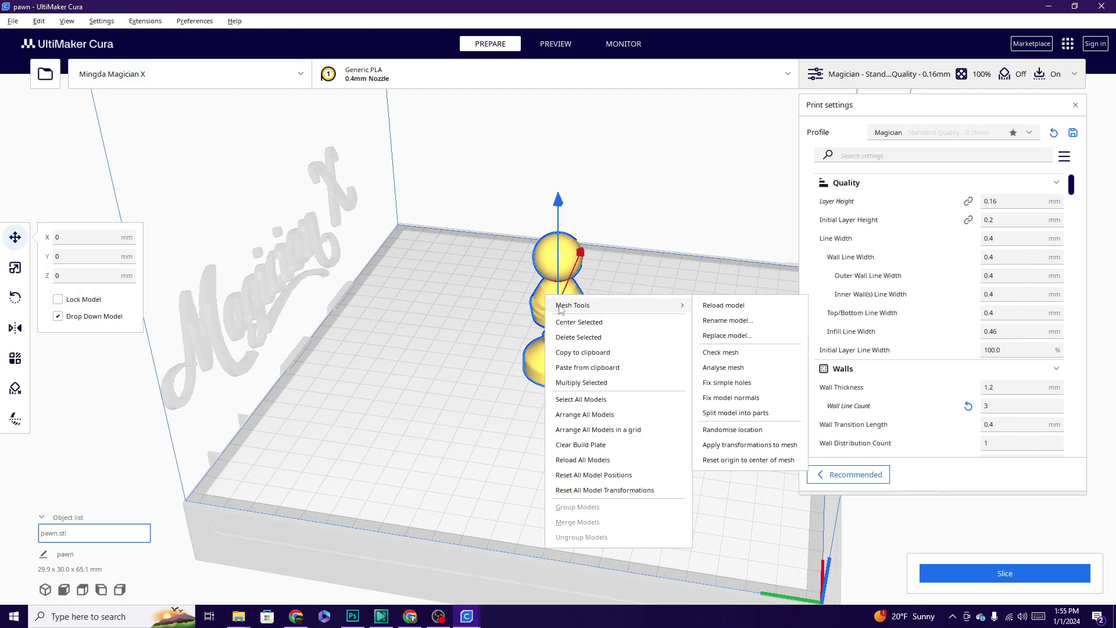
pyautogui.click(473, 340)
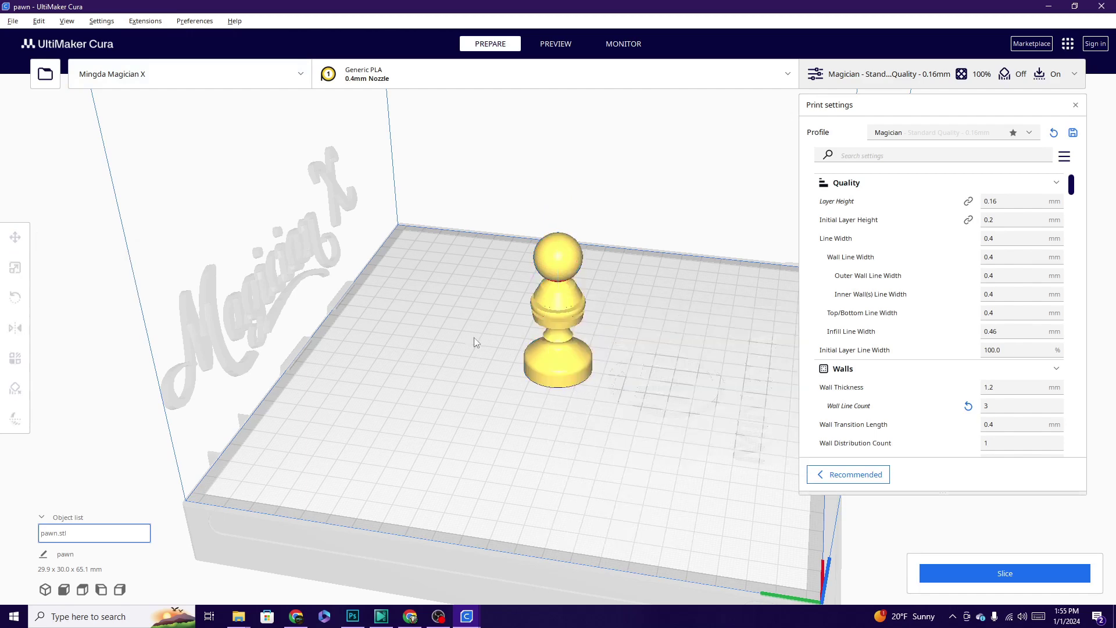
pyautogui.click(529, 319)
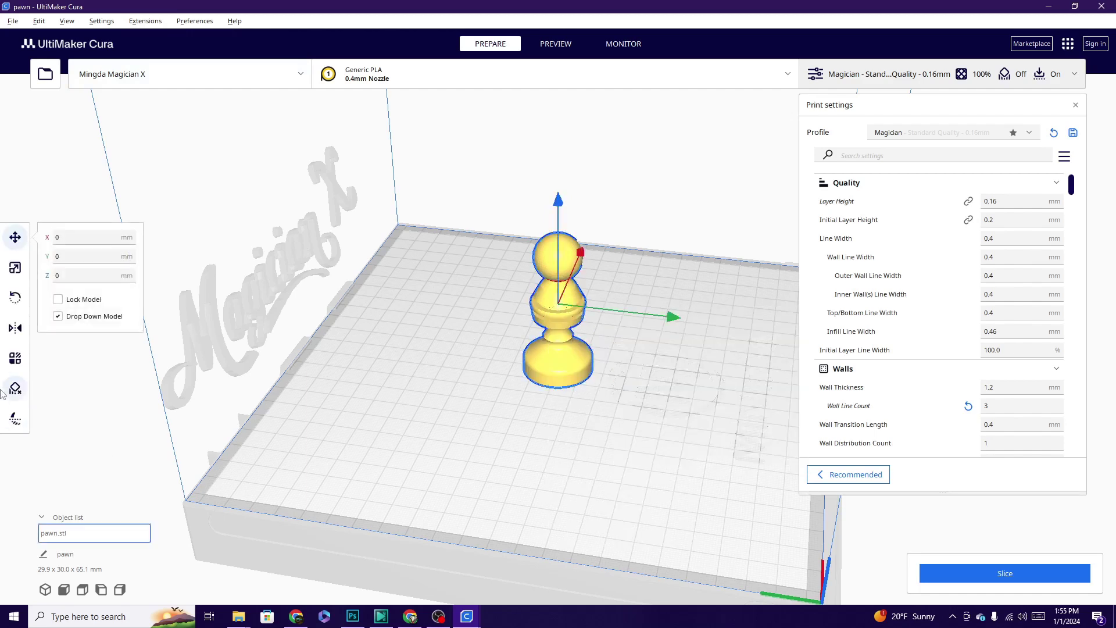
# Sink the pawn about 20 mm below the build plate with the Move tool
pyautogui.click(15, 420)
pyautogui.click(520, 327)
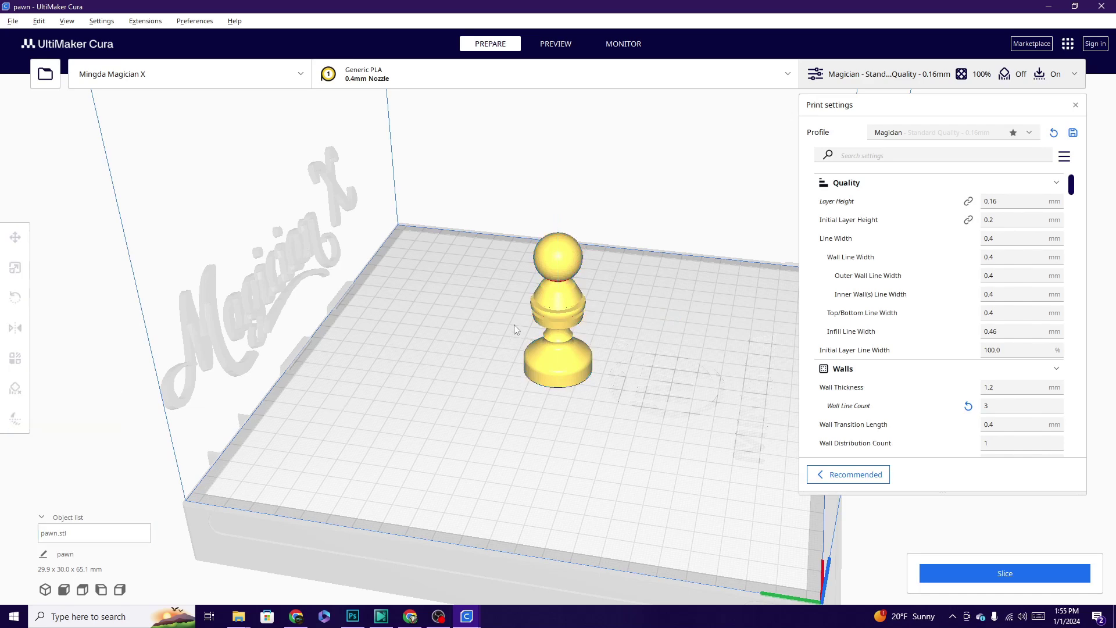
pyautogui.click(557, 318)
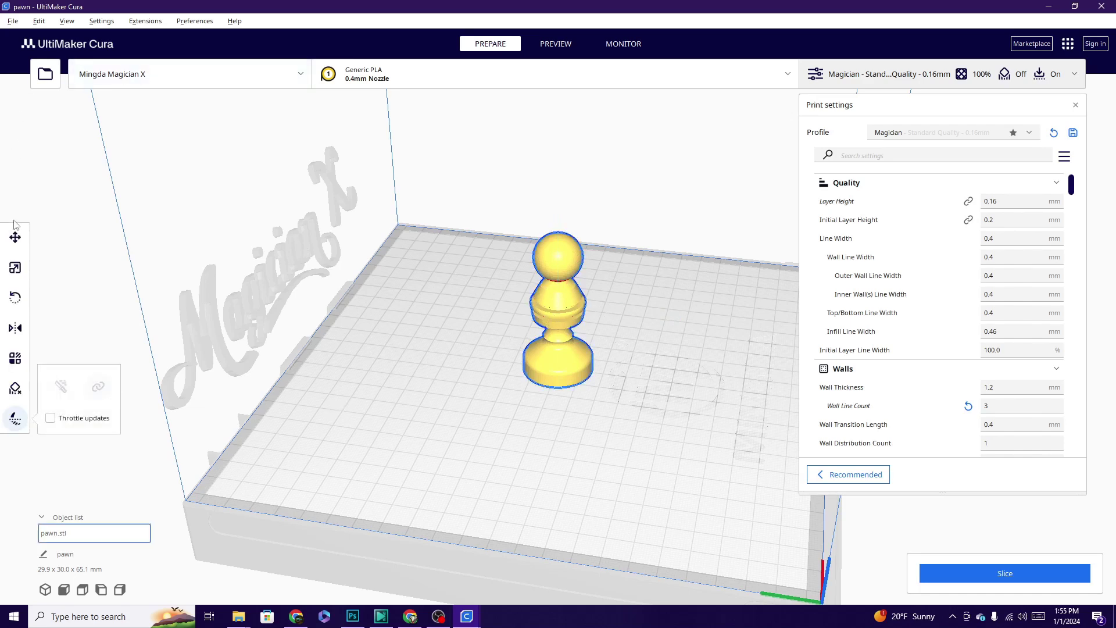
pyautogui.click(15, 237)
pyautogui.moveTo(557, 200); pyautogui.dragTo(556, 238)
# Split the pawn at plate level with Banana Split, creating pawn.stl(1)
pyautogui.click(18, 418)
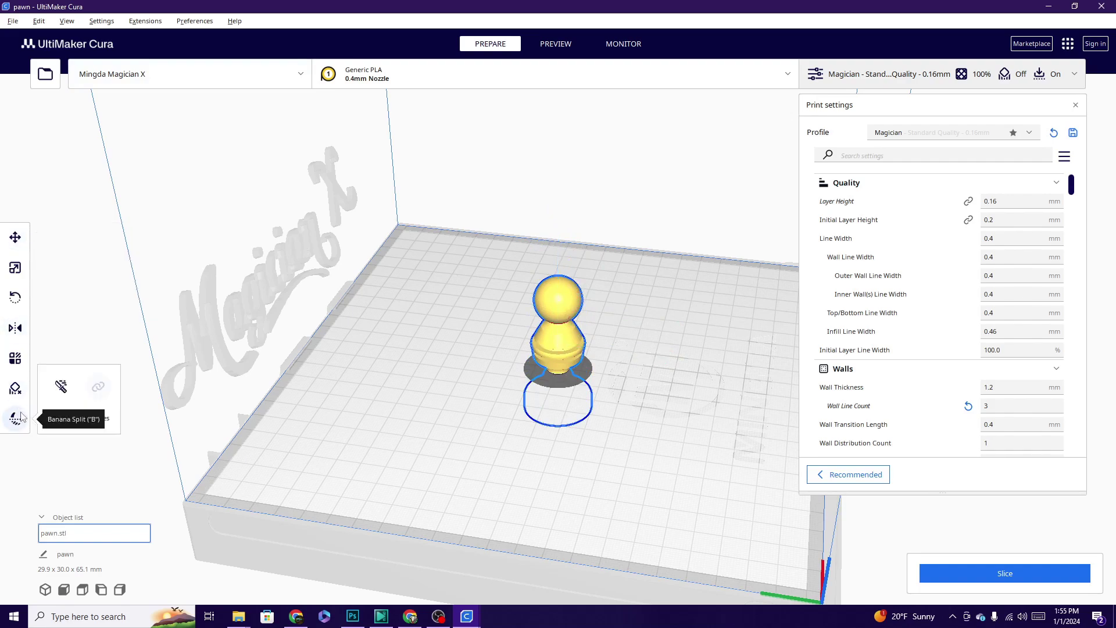
pyautogui.click(62, 386)
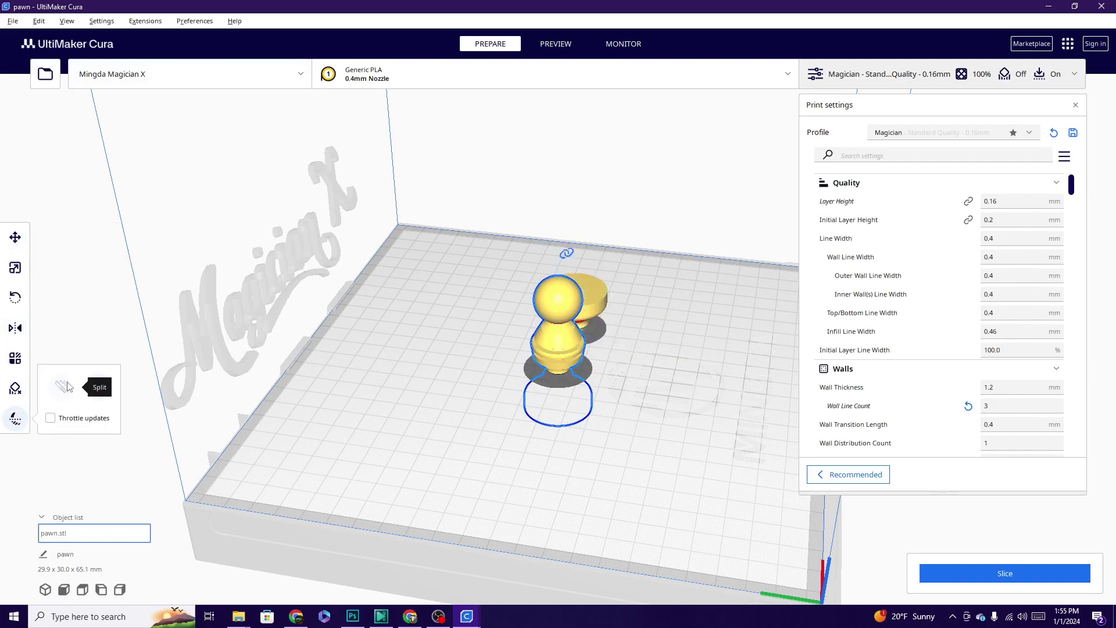
pyautogui.moveTo(221, 353); pyautogui.dragTo(601, 395, button='right')
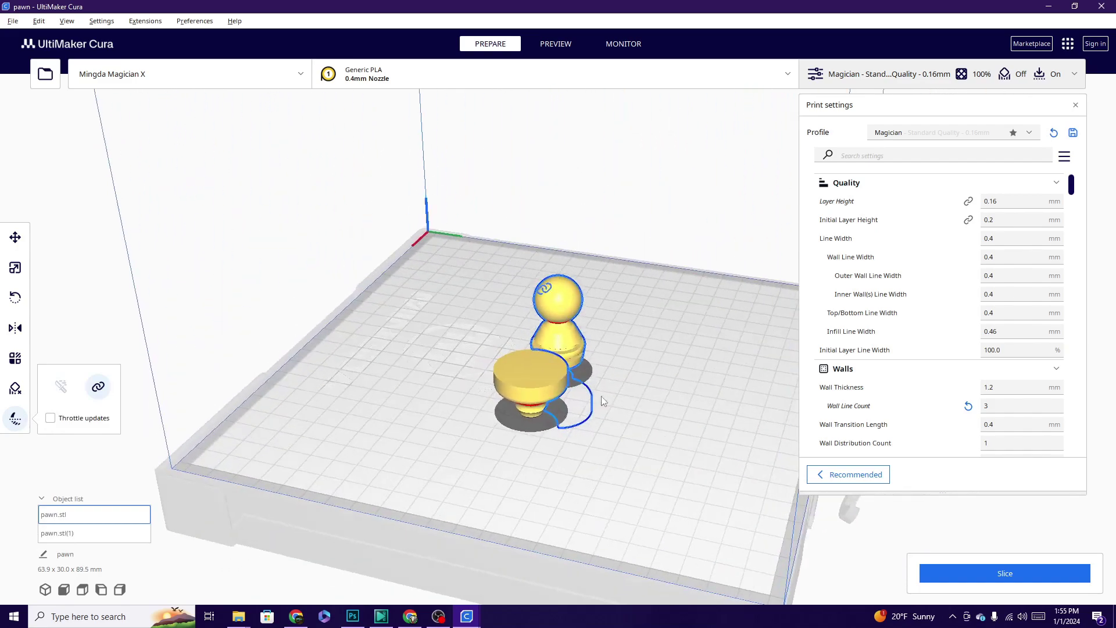
# Open the ThingiBrowser plugin's details from the Marketplace's Install Plugins list
pyautogui.click(1028, 44)
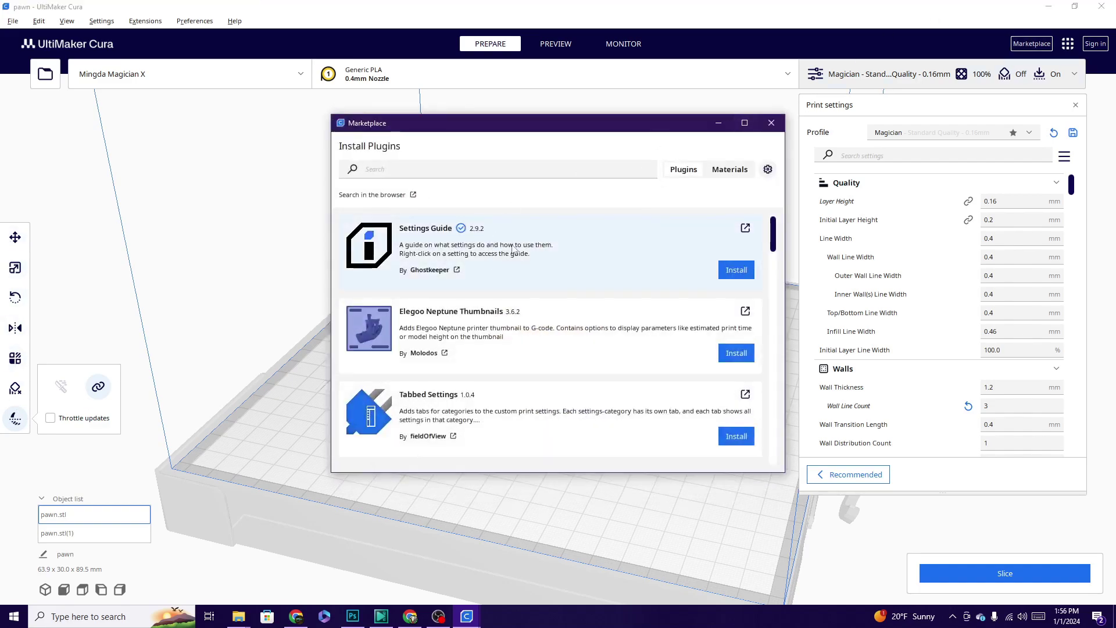
pyautogui.scroll(-5, 606, 273)
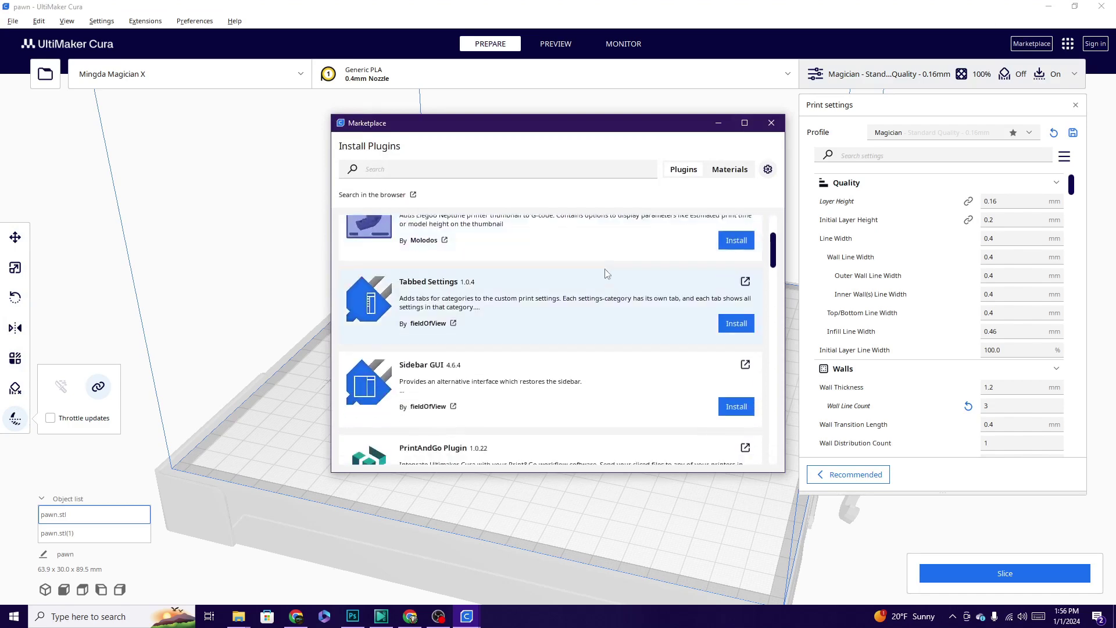
pyautogui.scroll(5, 625, 245)
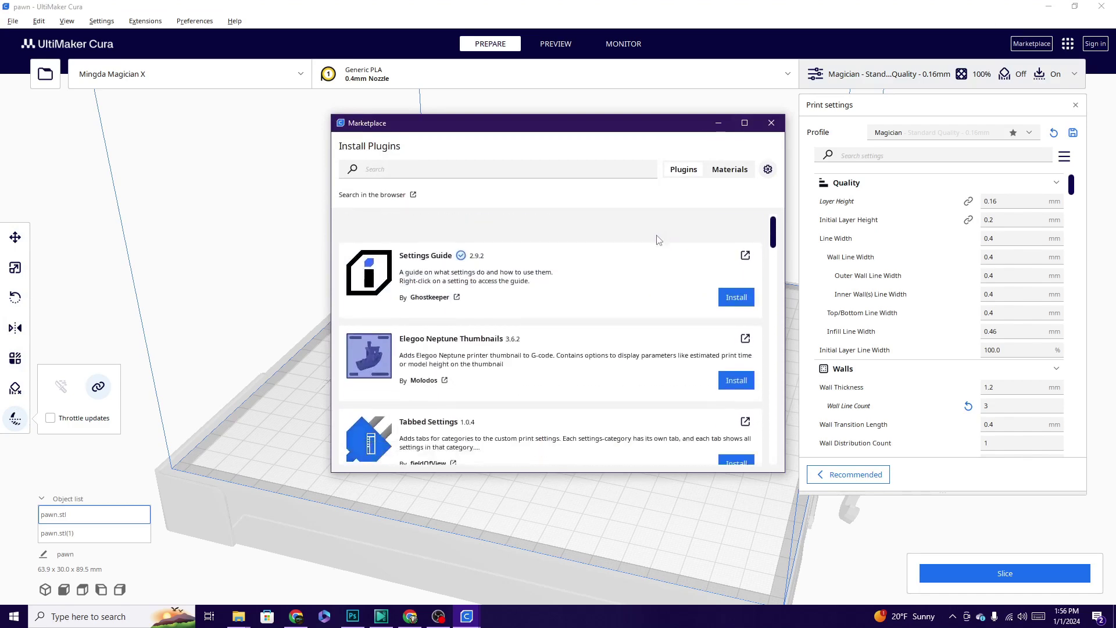
pyautogui.scroll(-15, 702, 269)
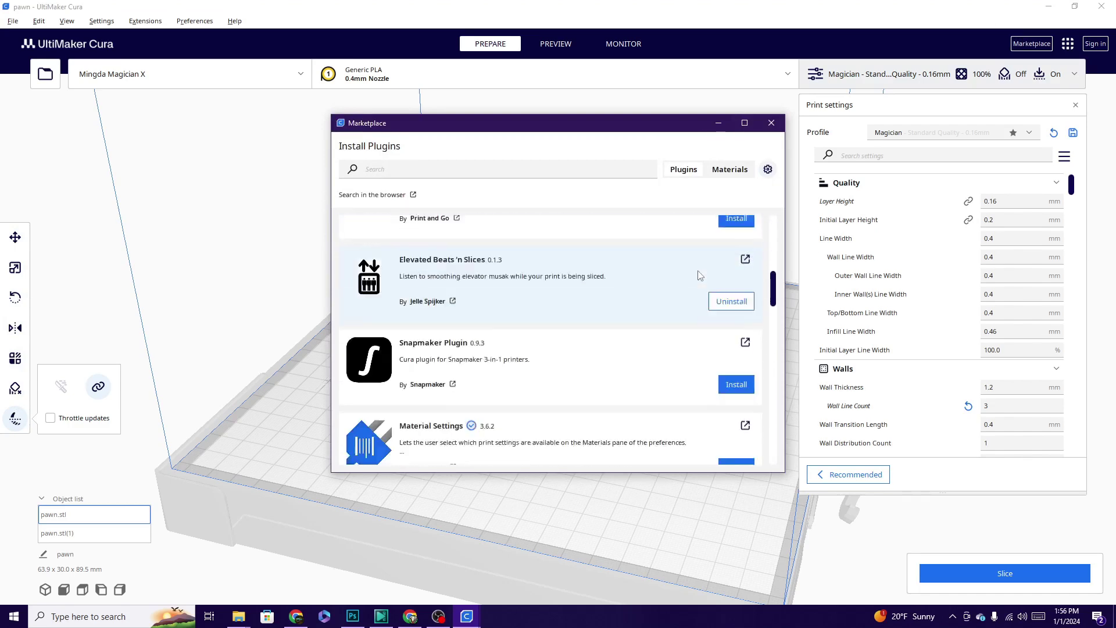
pyautogui.scroll(-2, 699, 275)
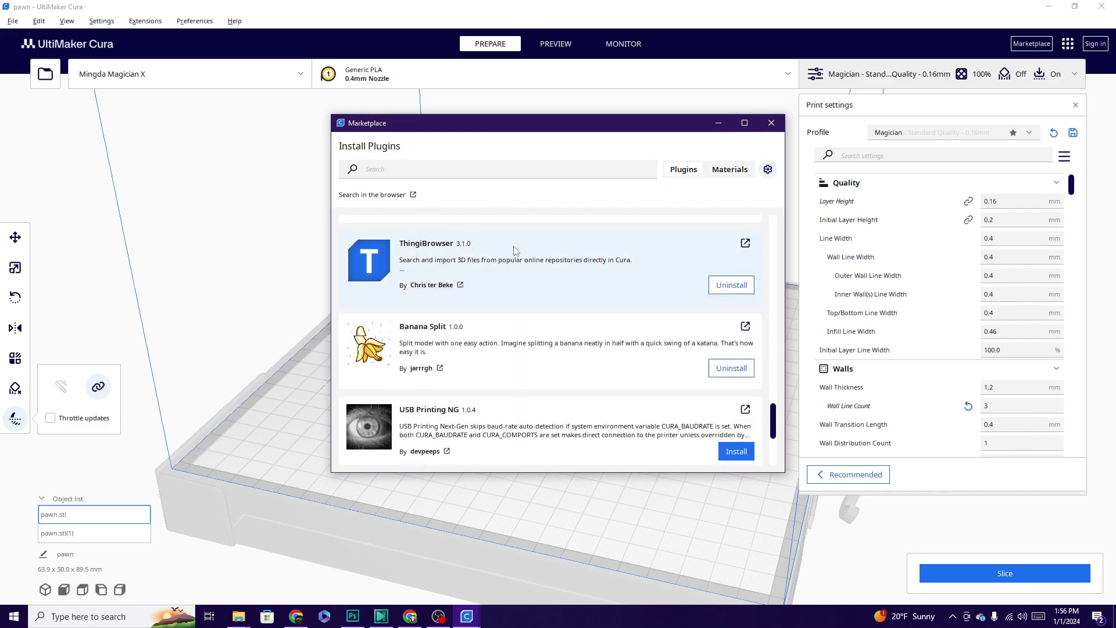
pyautogui.click(421, 251)
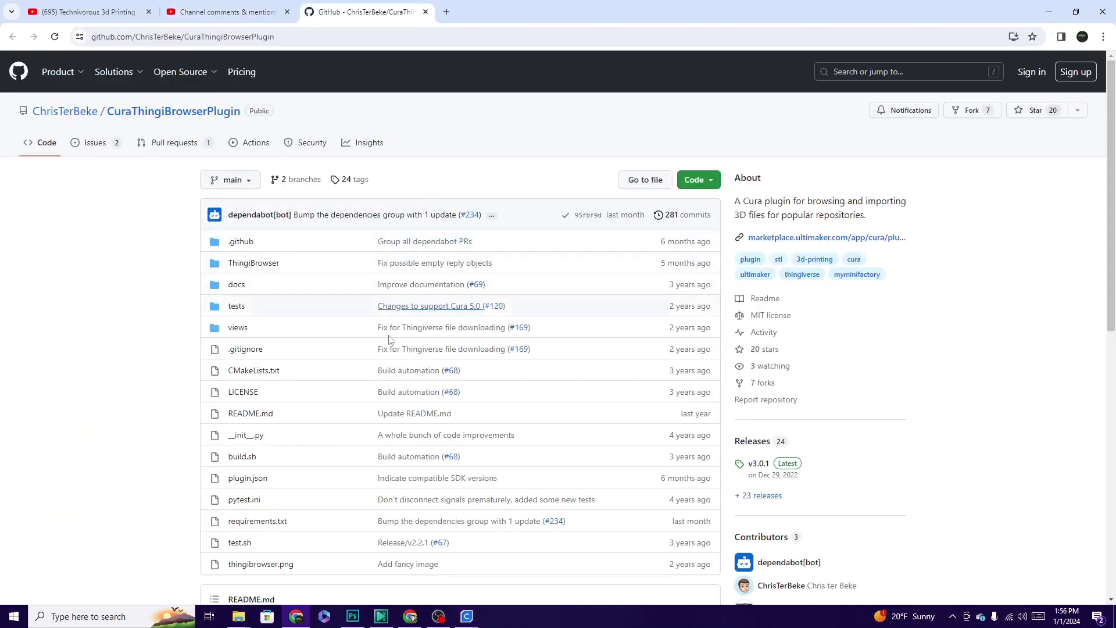
# Open the repository's 'Update README.md' commit and look through it
pyautogui.scroll(-2, 386, 351)
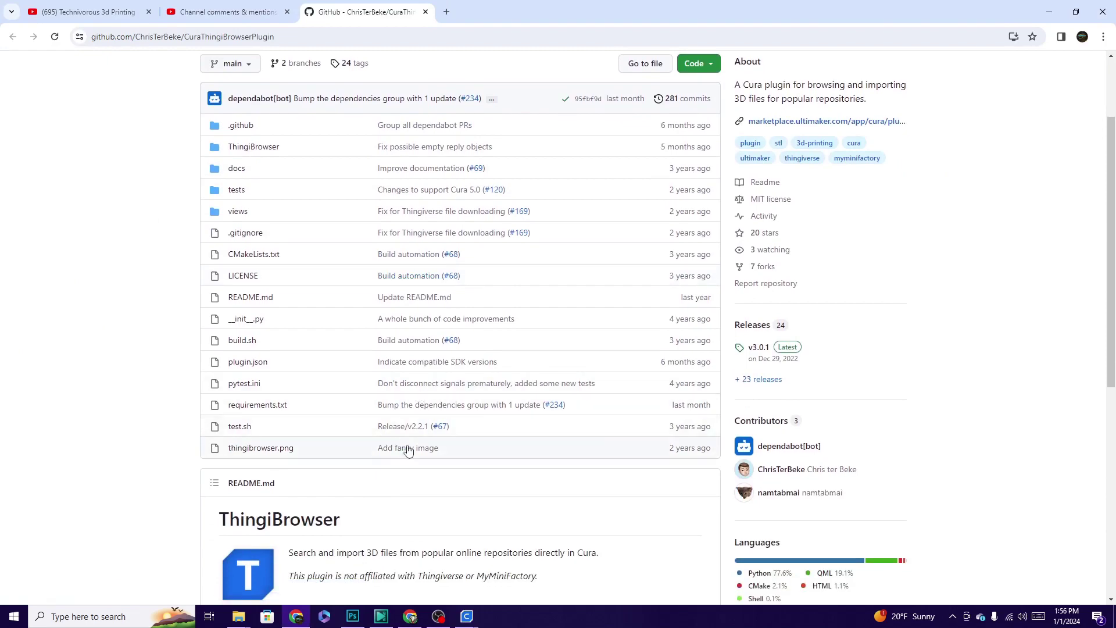
pyautogui.click(422, 298)
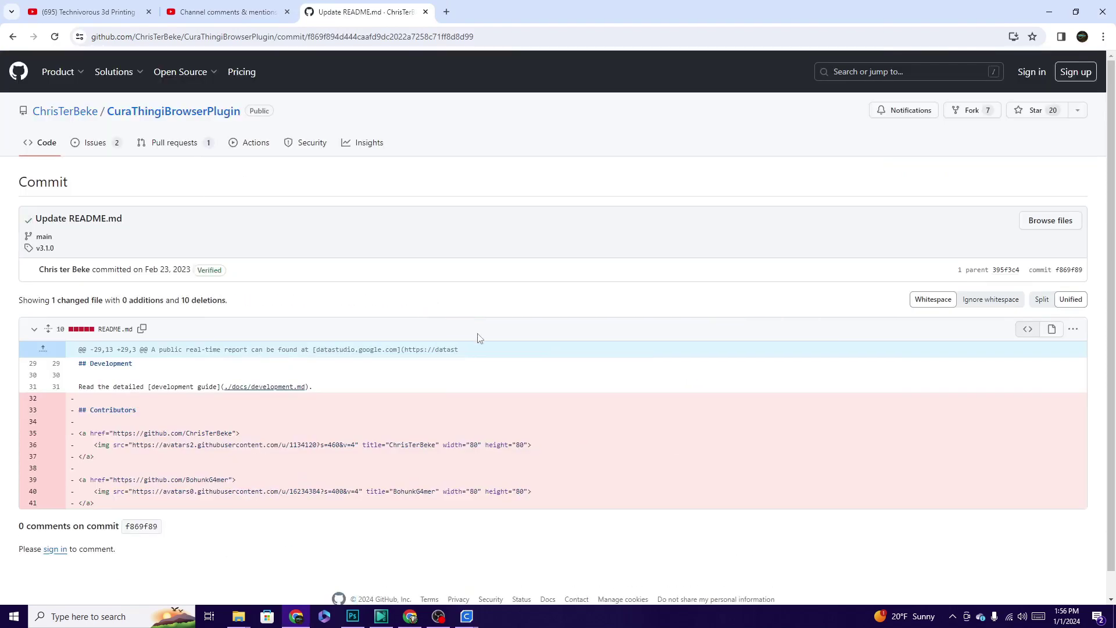
pyautogui.scroll(-1, 478, 338)
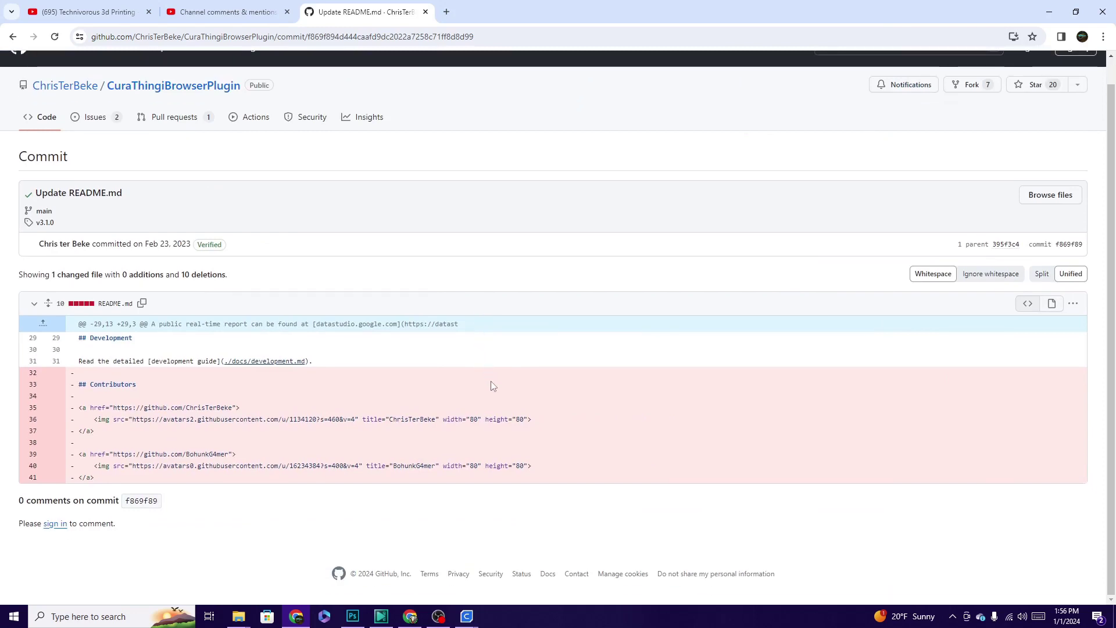
pyautogui.scroll(1, 493, 386)
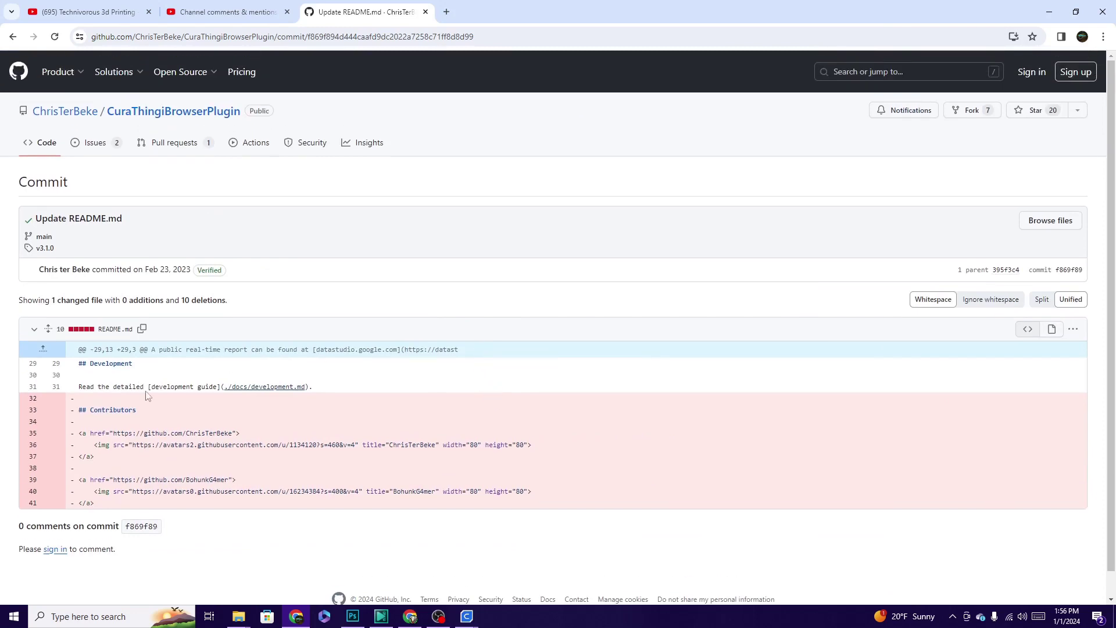
# Open docs/usage.md and scroll down to the Main window features list
pyautogui.click(13, 37)
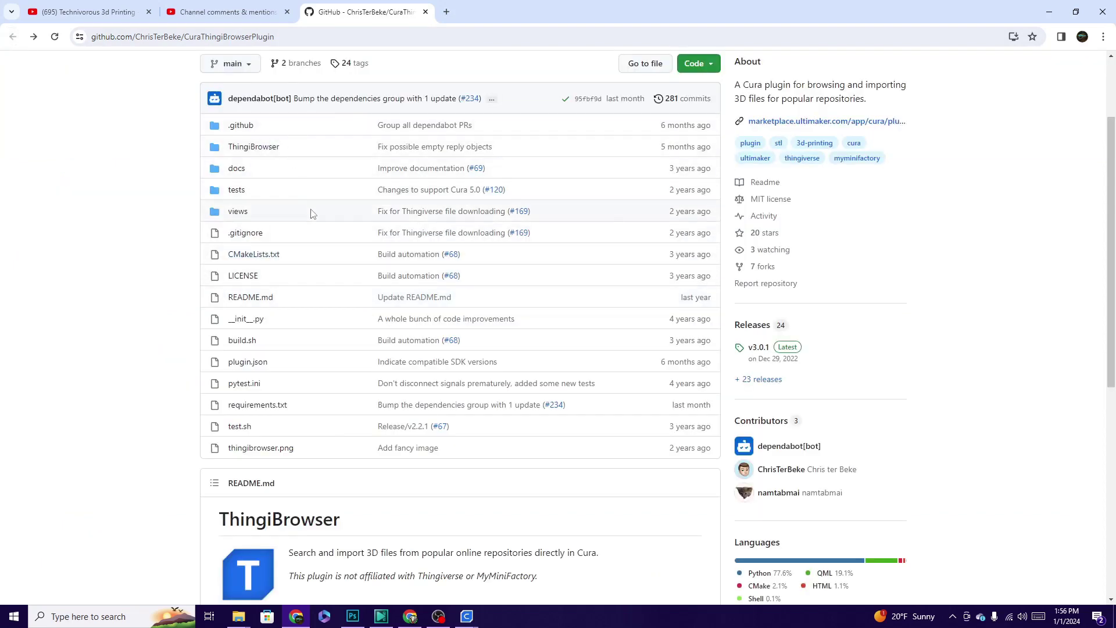
pyautogui.click(237, 169)
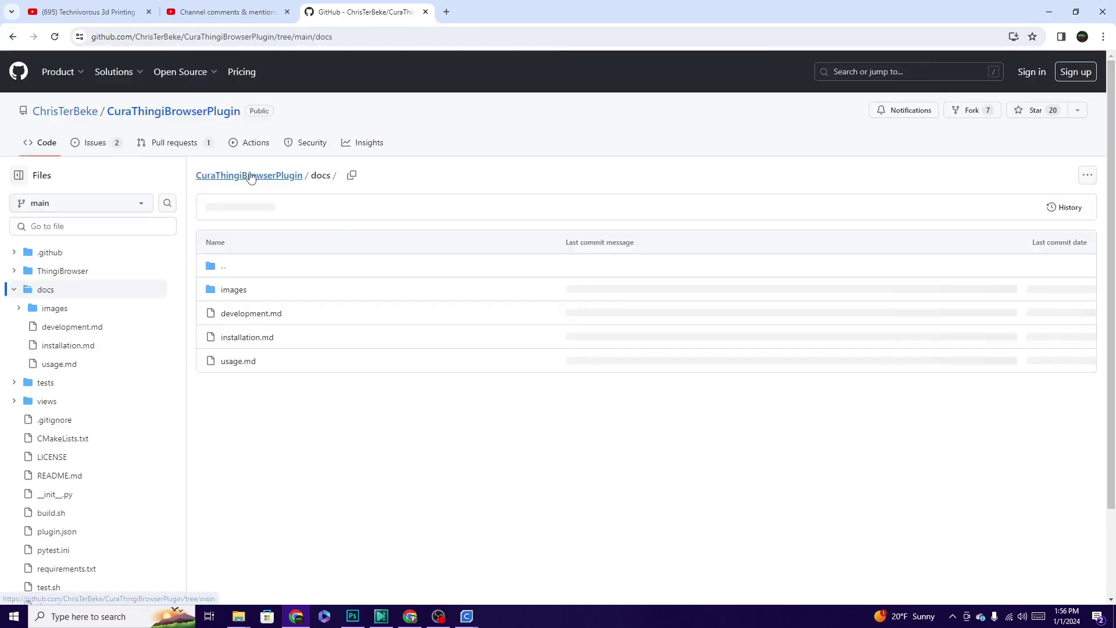
pyautogui.click(238, 361)
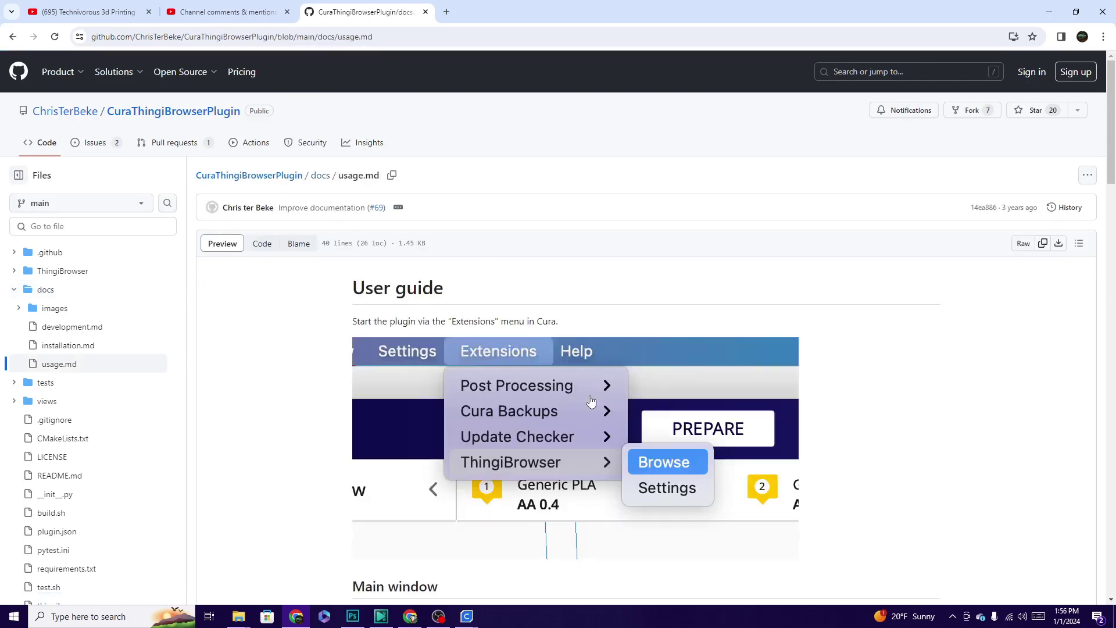
pyautogui.scroll(-3, 602, 391)
pyautogui.scroll(-5, 889, 401)
pyautogui.scroll(-3, 894, 396)
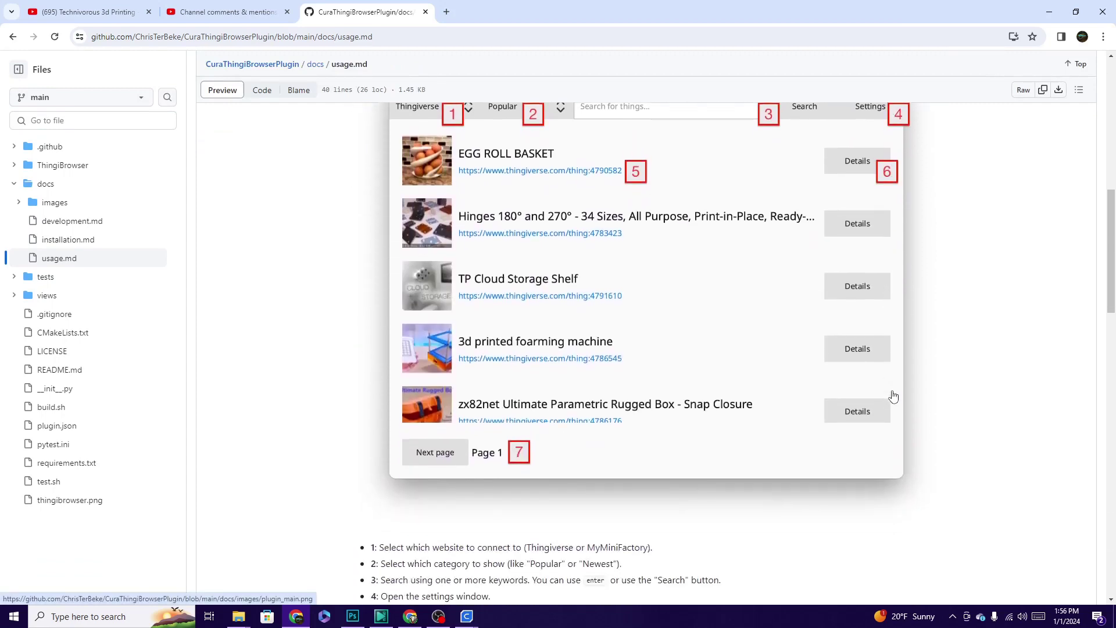
pyautogui.scroll(-1, 901, 396)
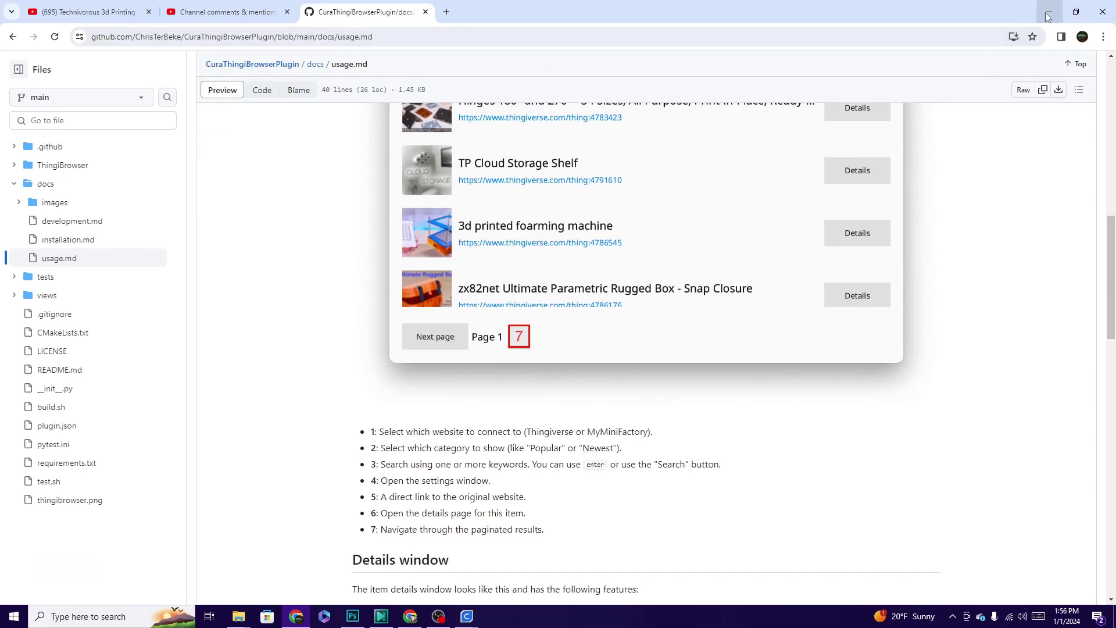
# Minimize the browser and return to the Marketplace's full plugin list in Cura
pyautogui.click(1048, 16)
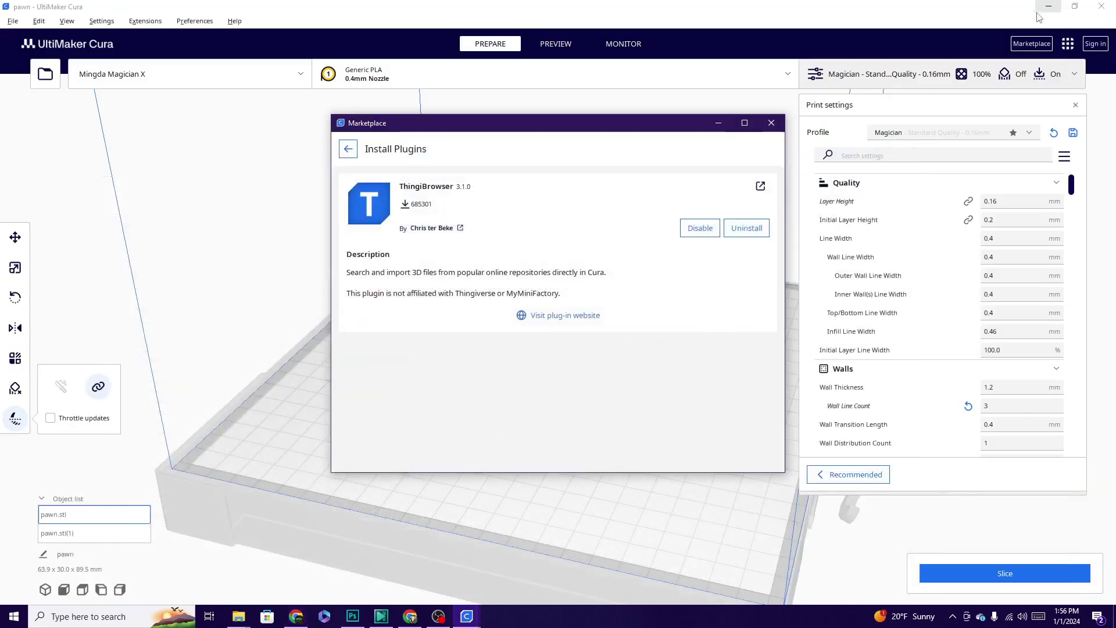
pyautogui.click(347, 149)
pyautogui.scroll(3, 639, 346)
pyautogui.scroll(6, 640, 345)
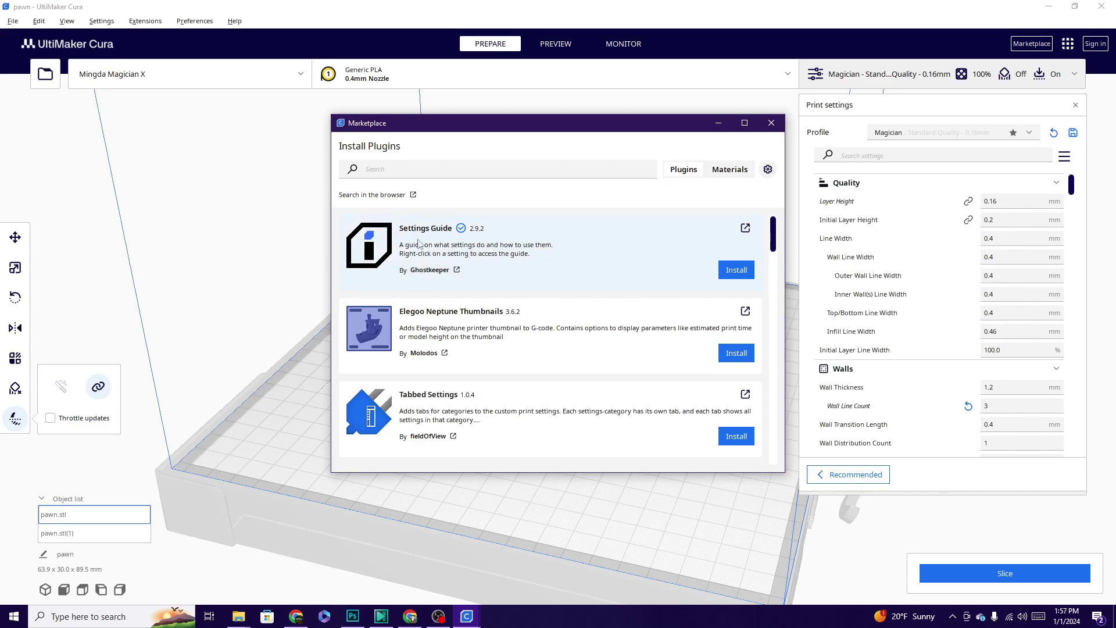
# Scroll the plugin list down to CuraEngine Tiled Infill Generation 0.2.0
pyautogui.scroll(-5, 724, 279)
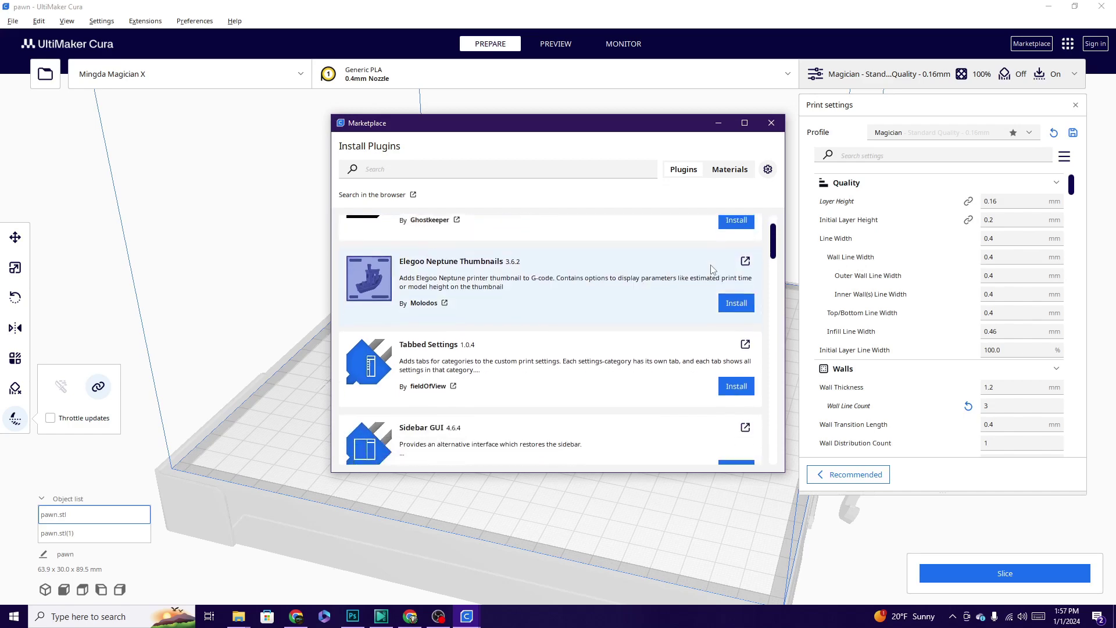
pyautogui.scroll(-3, 712, 270)
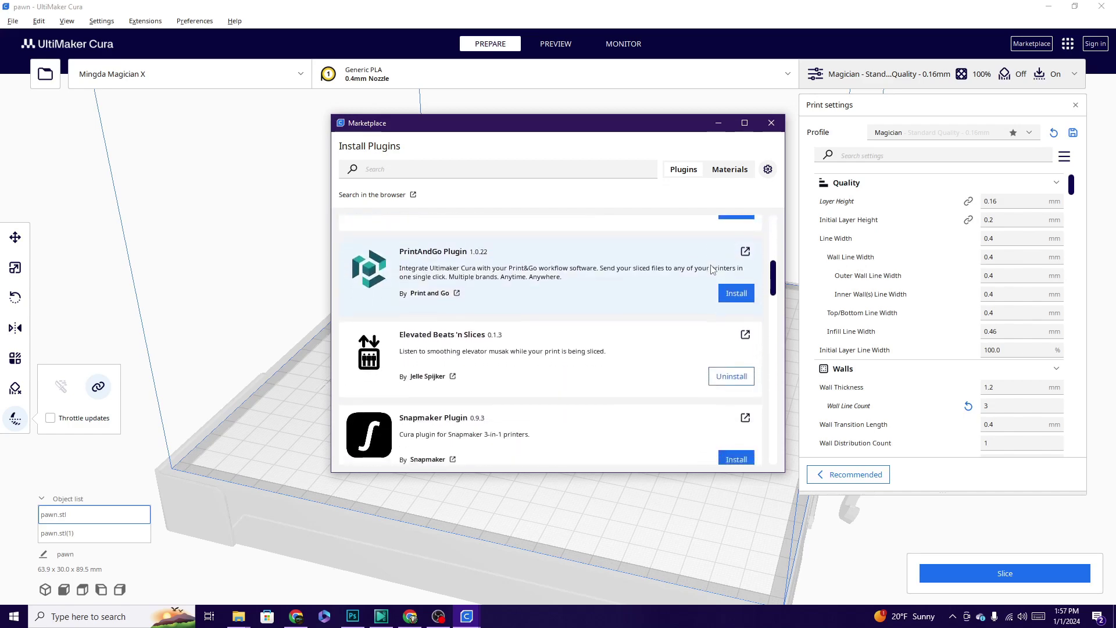
pyautogui.scroll(-2, 711, 268)
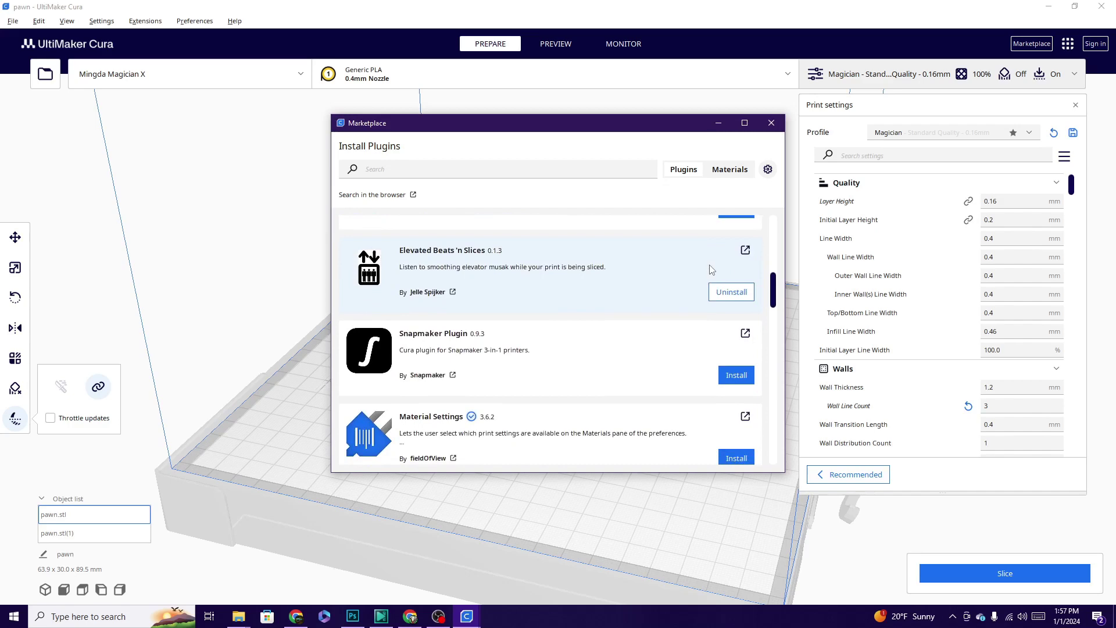
pyautogui.scroll(-3, 709, 269)
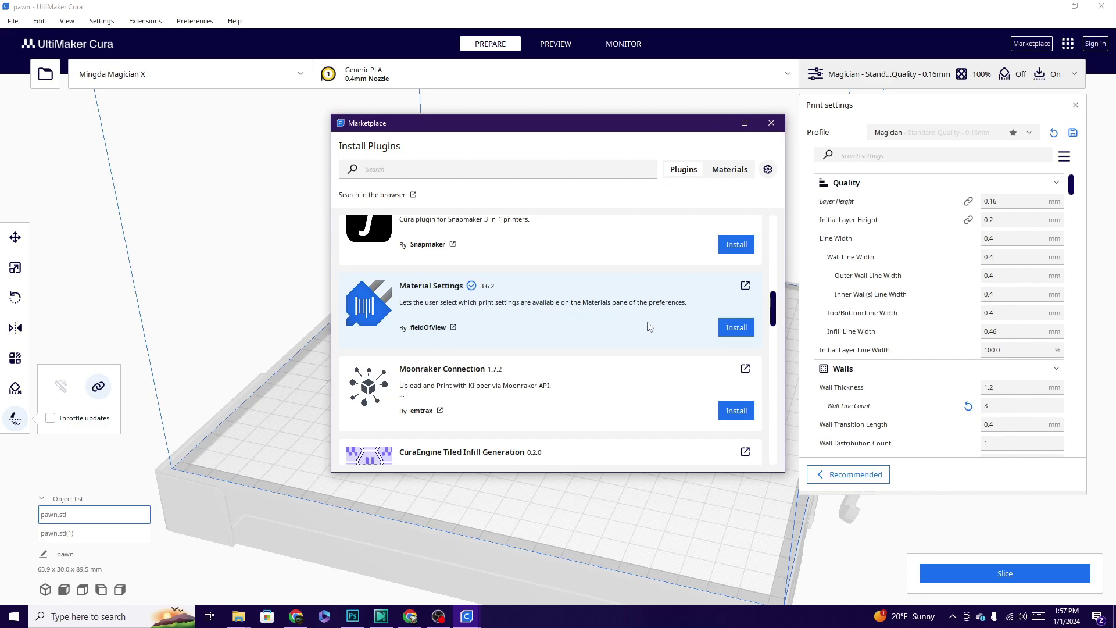
pyautogui.scroll(-2, 671, 336)
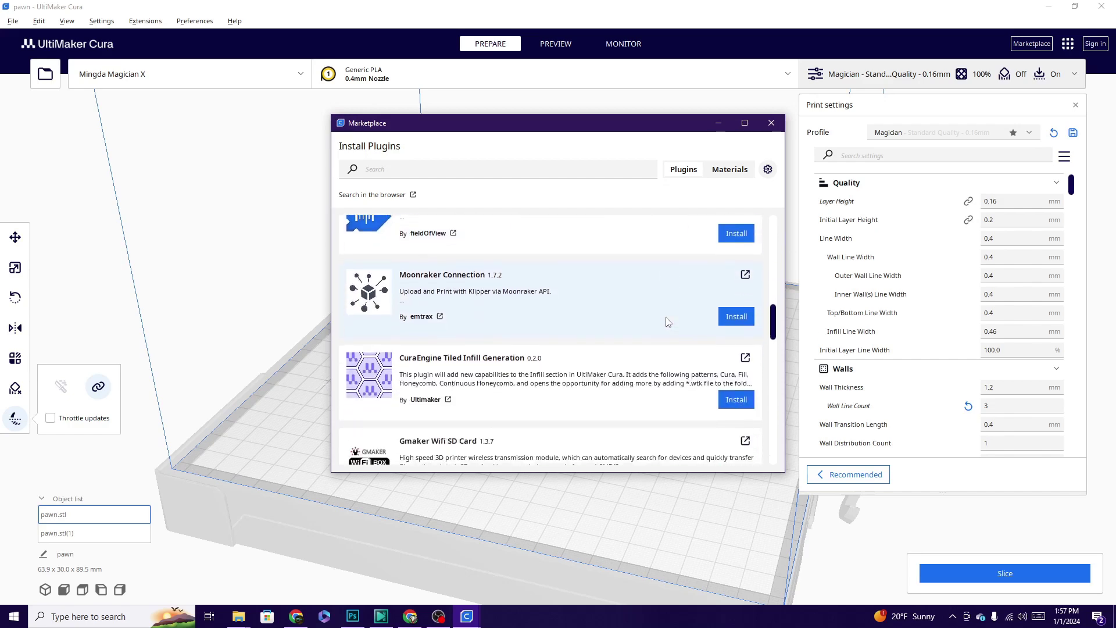
pyautogui.scroll(-3, 668, 322)
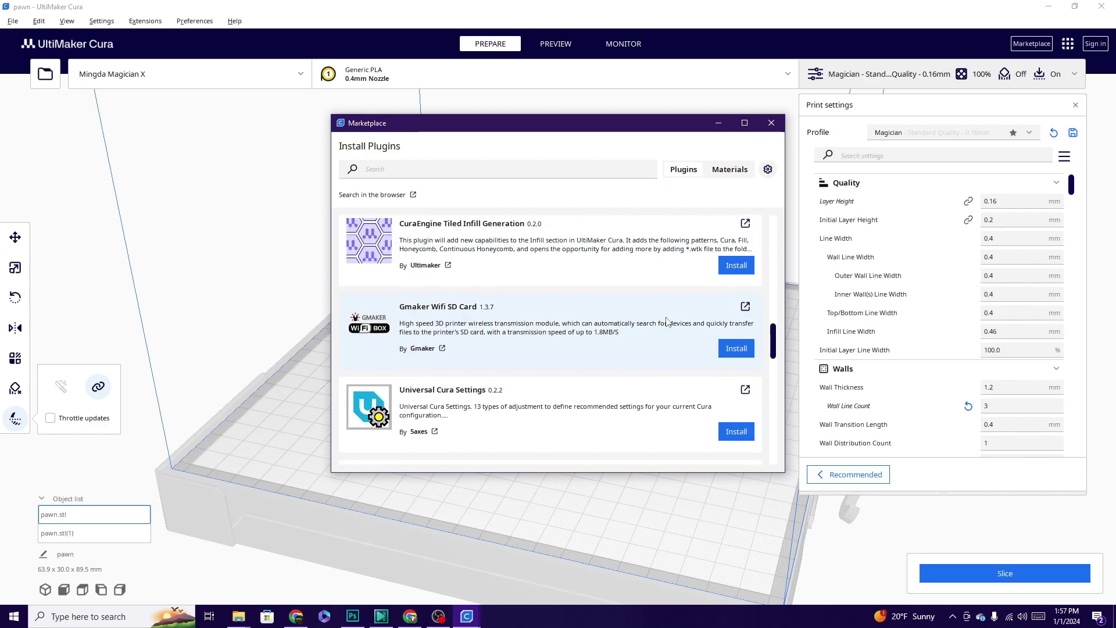
pyautogui.scroll(-1, 667, 321)
pyautogui.scroll(8, 628, 343)
pyautogui.scroll(-2, 572, 369)
pyautogui.scroll(-2, 573, 366)
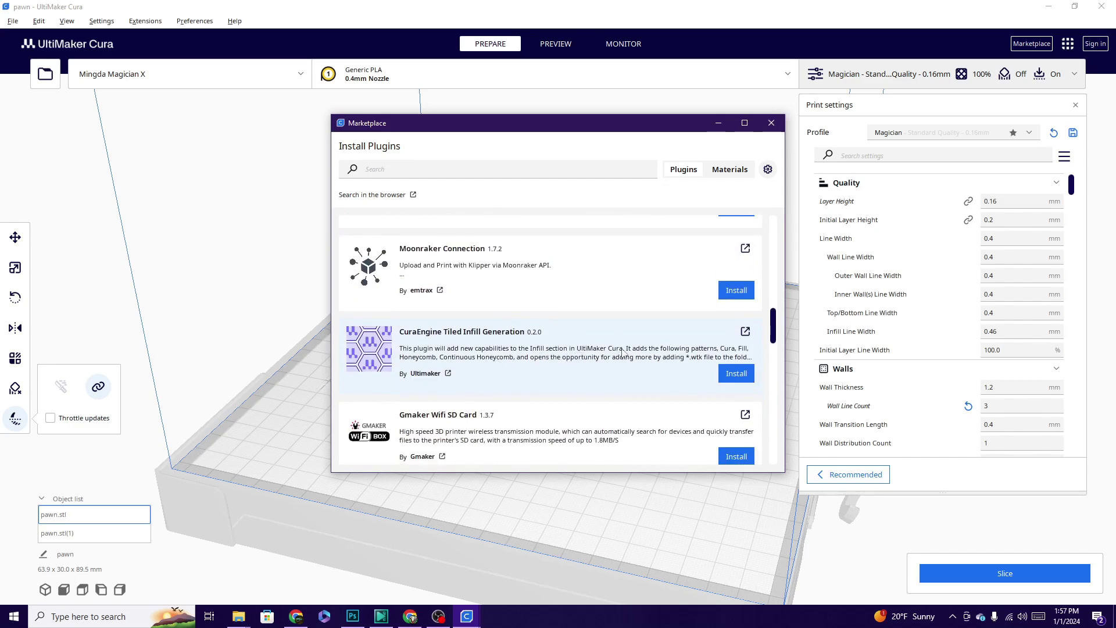
# Install CuraEngine Tiled Infill Generation and quit Cura so it takes effect
pyautogui.click(751, 379)
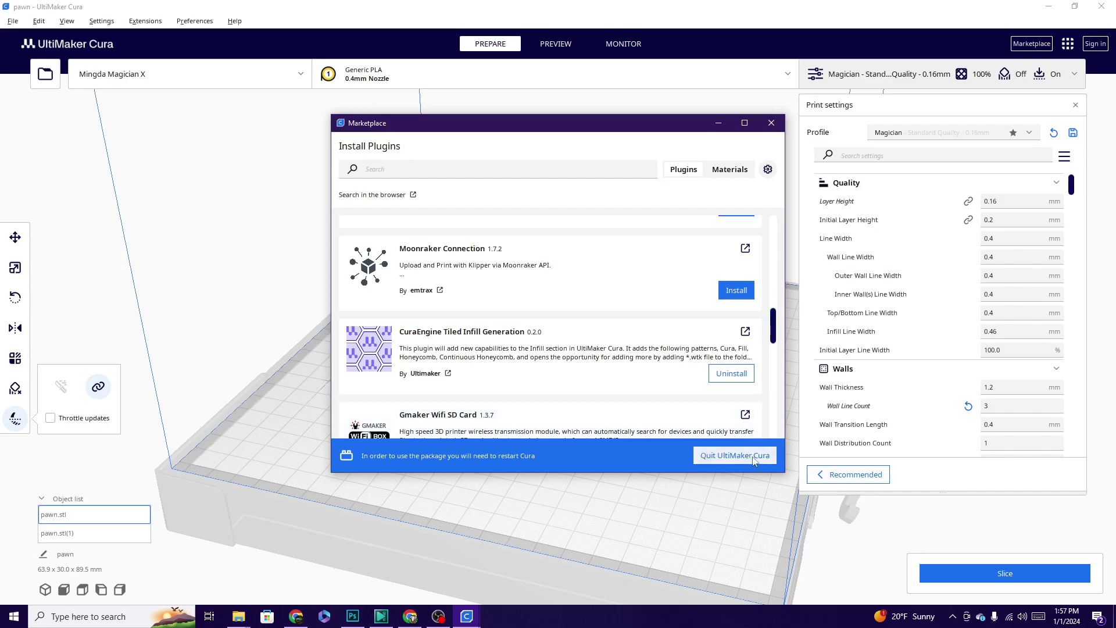
pyautogui.click(735, 455)
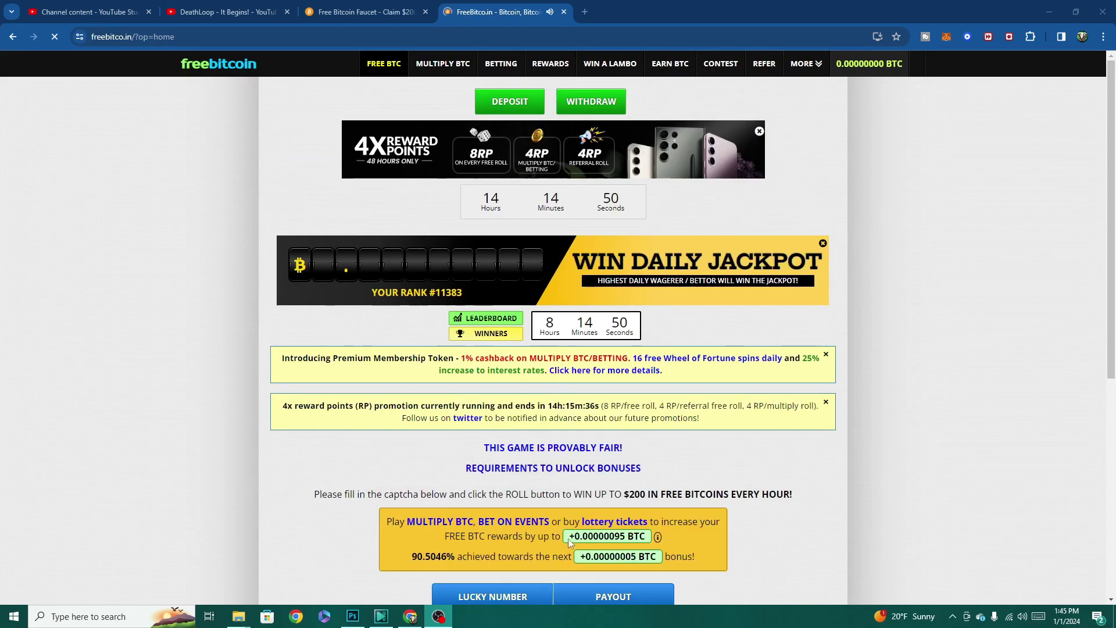
# Complete the hCaptcha and claim the free roll, reaching 0.00000005 BTC
pyautogui.scroll(-6, 548, 451)
pyautogui.click(482, 462)
pyautogui.click(549, 516)
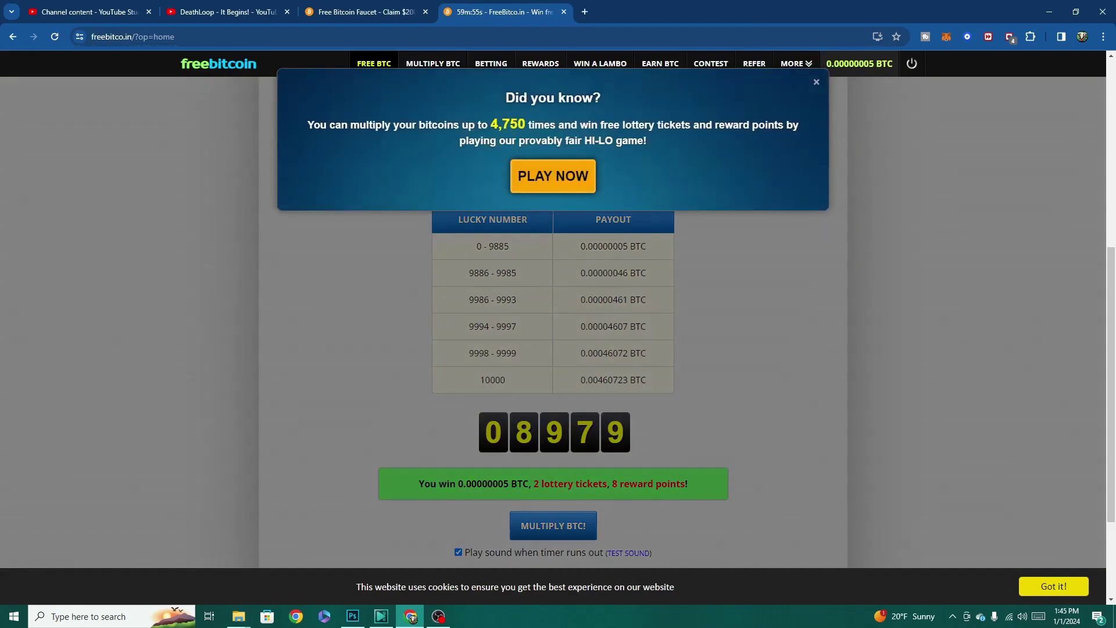
# Open the expired Cardinals vs Eagles bet via Multiply BTC and the Betting page
pyautogui.click(551, 177)
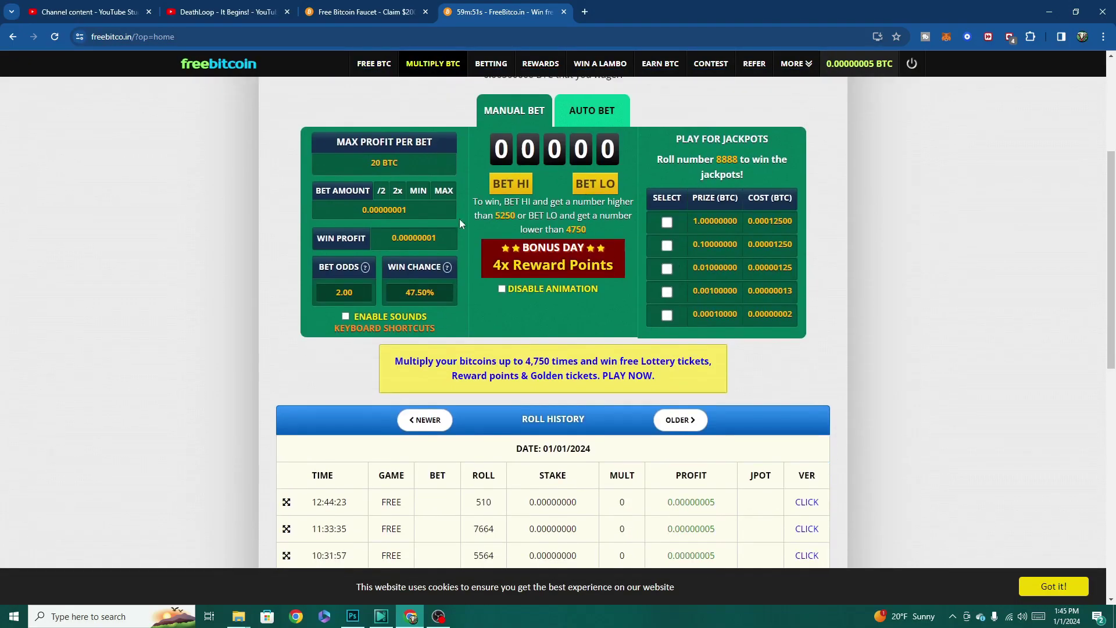
pyautogui.click(491, 63)
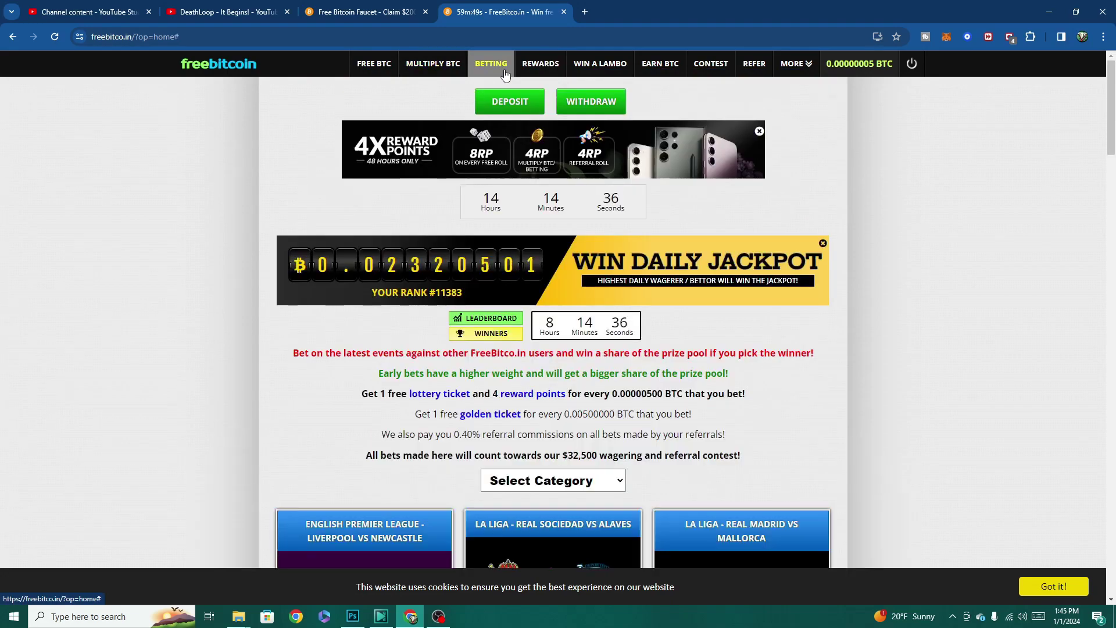
pyautogui.scroll(-5, 593, 430)
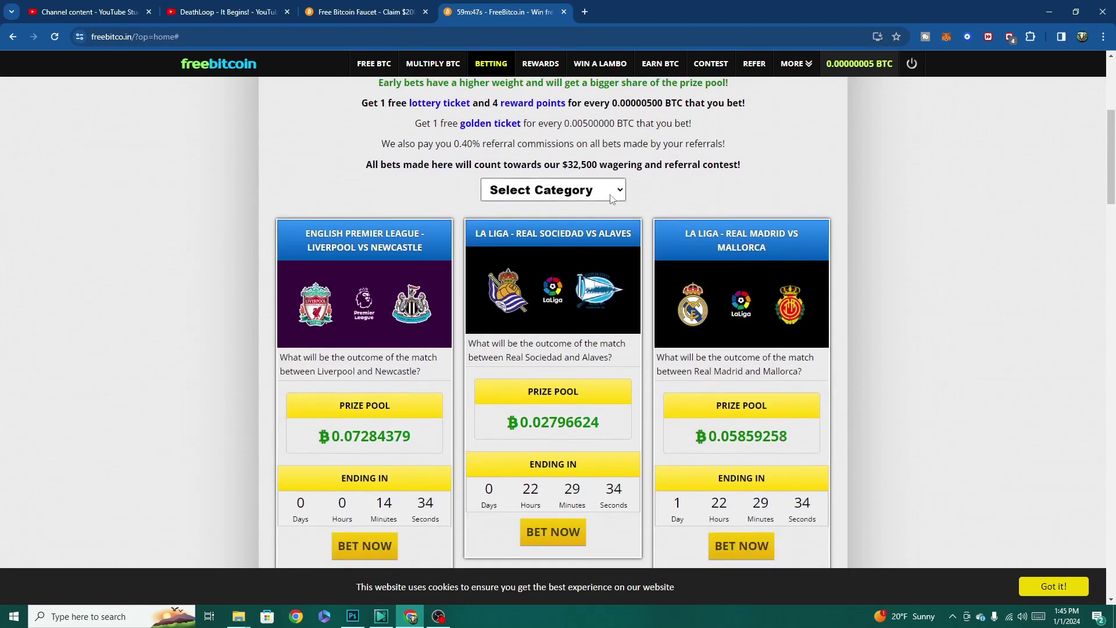
pyautogui.click(610, 196)
pyautogui.click(540, 338)
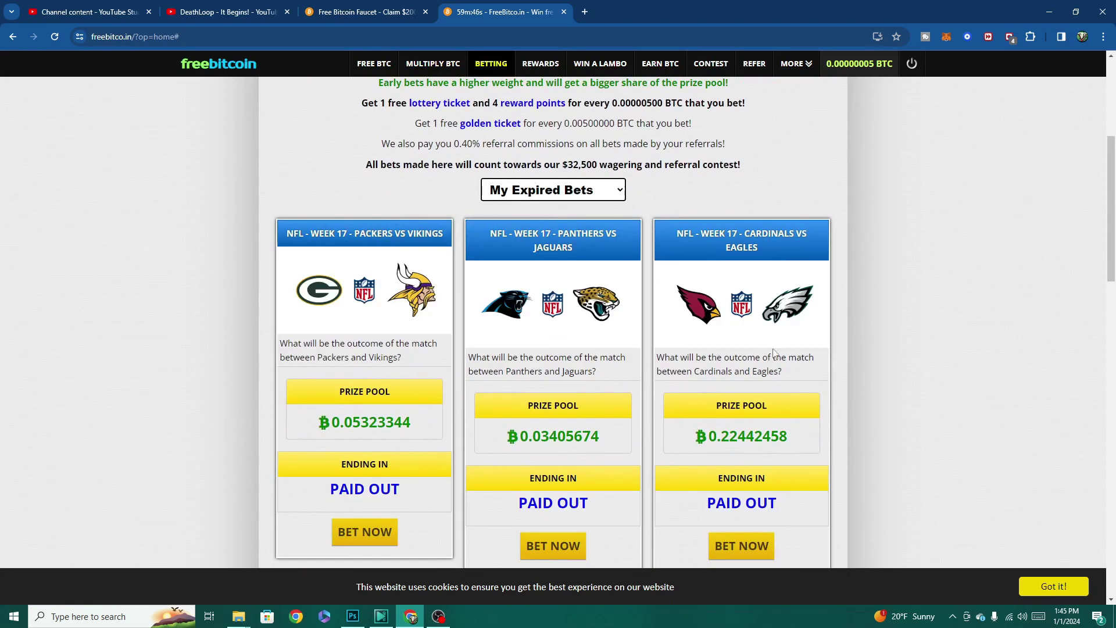
pyautogui.click(751, 536)
# Review the bet details, then view the instant BTC withdrawal option
pyautogui.scroll(-10, 513, 394)
pyautogui.scroll(-1, 516, 399)
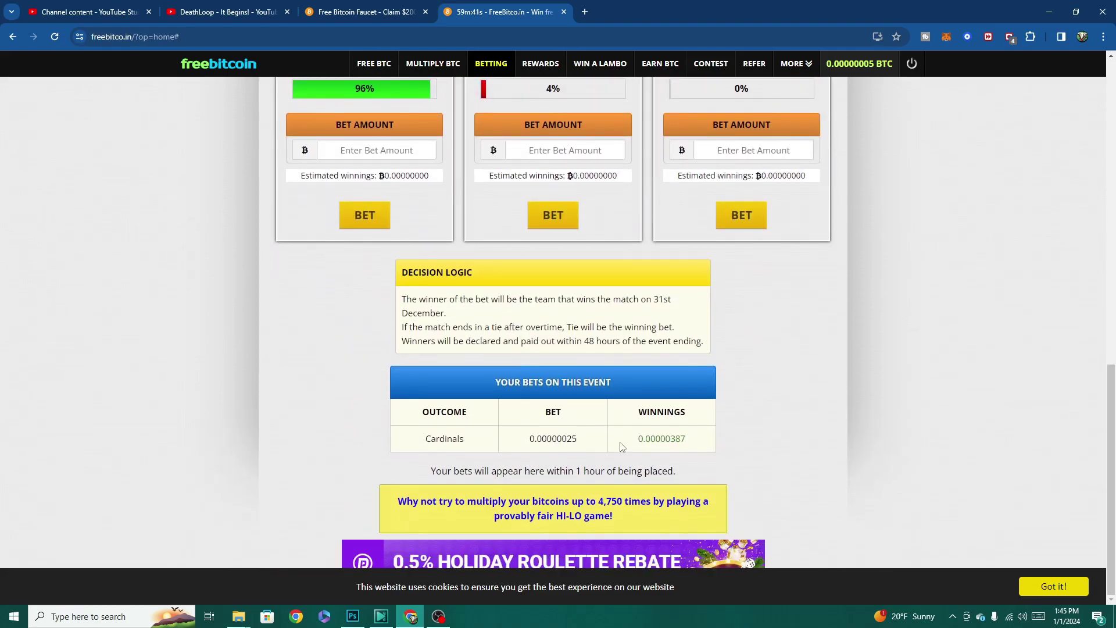
pyautogui.scroll(12, 601, 436)
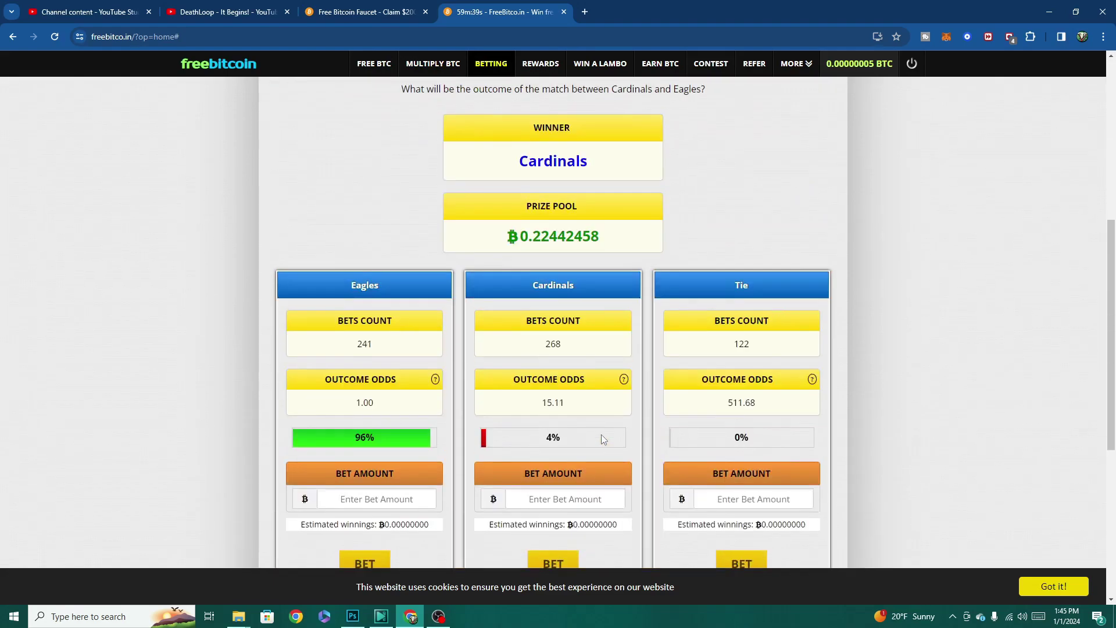
pyautogui.click(584, 104)
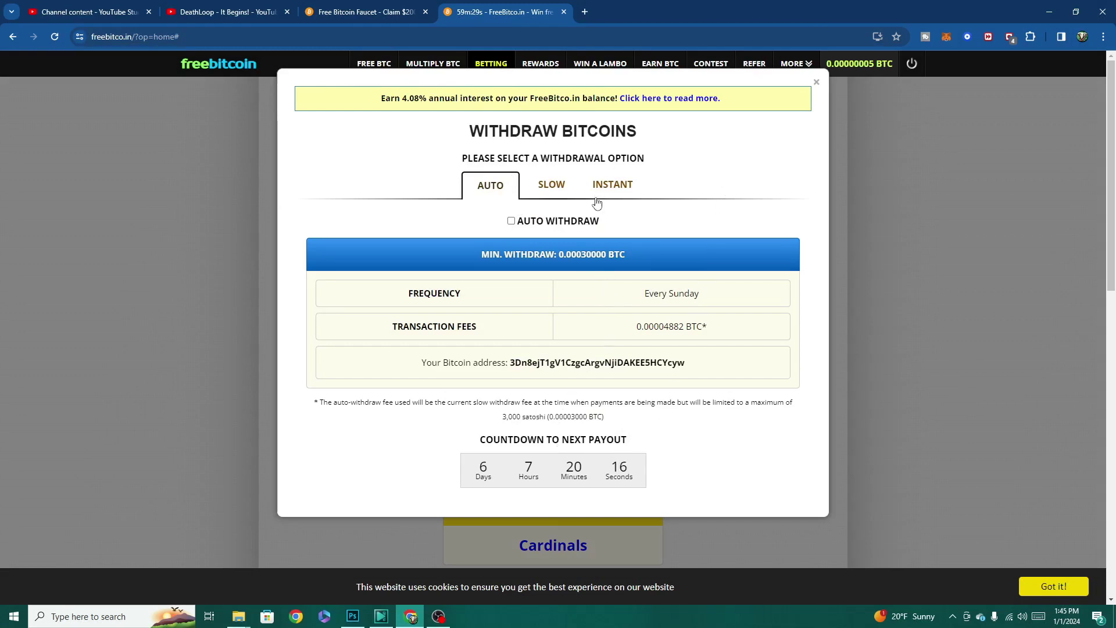
pyautogui.click(612, 187)
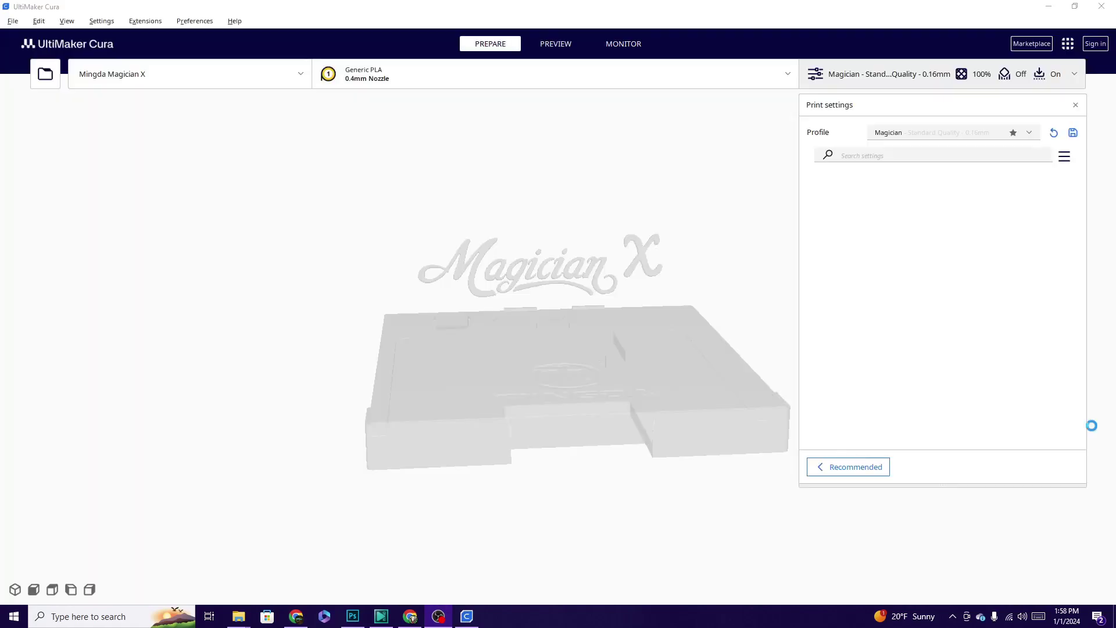
# Drag pawn from the 3D Objects folder onto the Cura build plate
pyautogui.moveTo(242, 620)
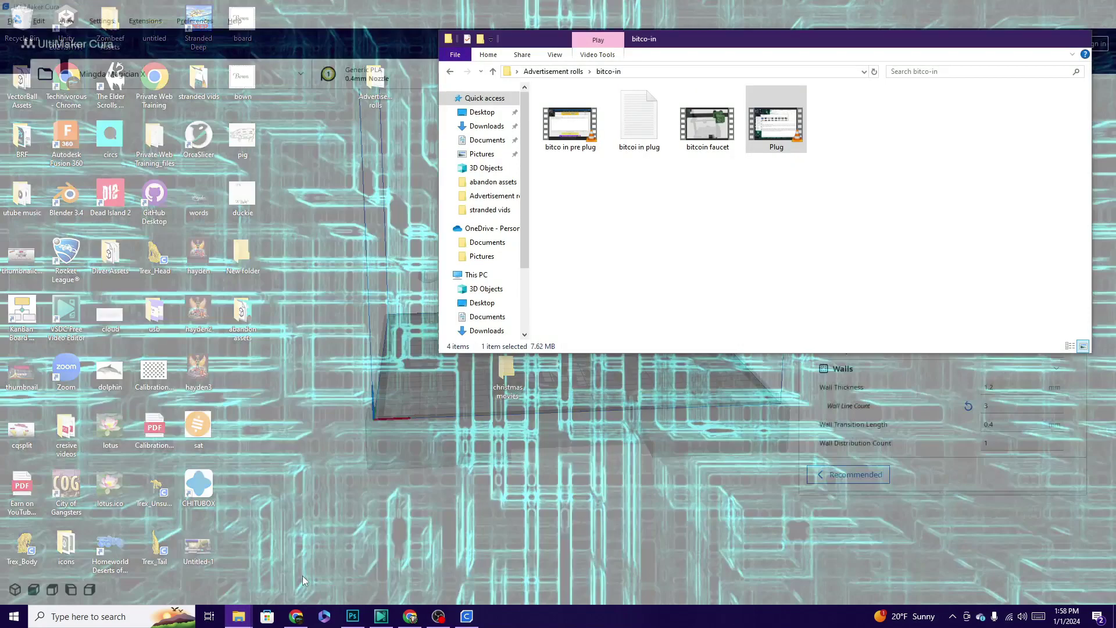
pyautogui.click(308, 570)
pyautogui.click(486, 168)
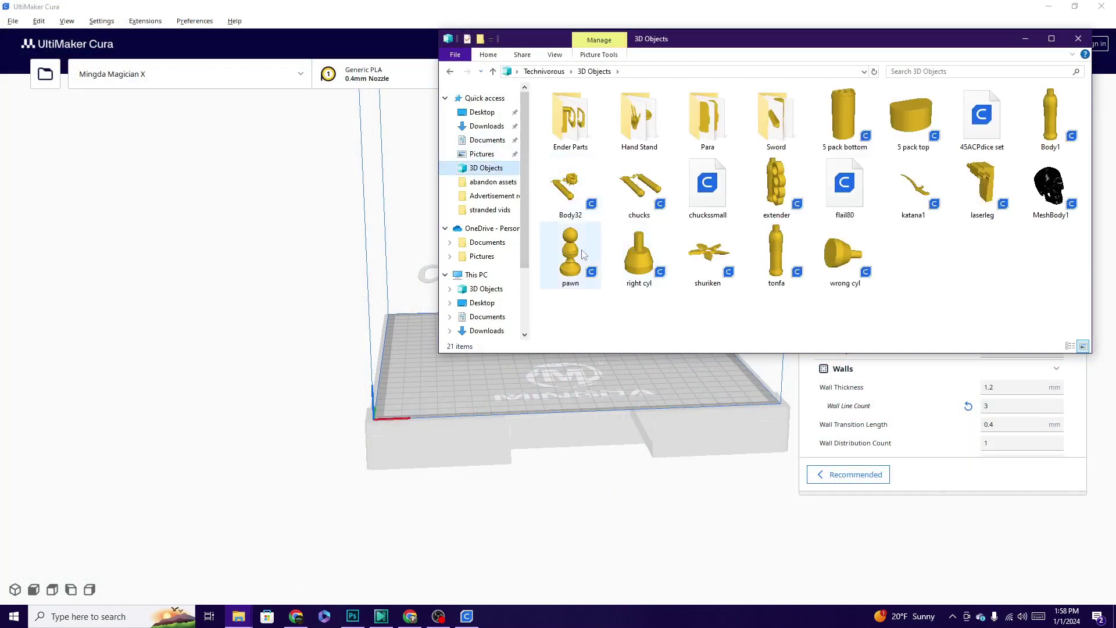
pyautogui.moveTo(584, 254); pyautogui.dragTo(572, 494)
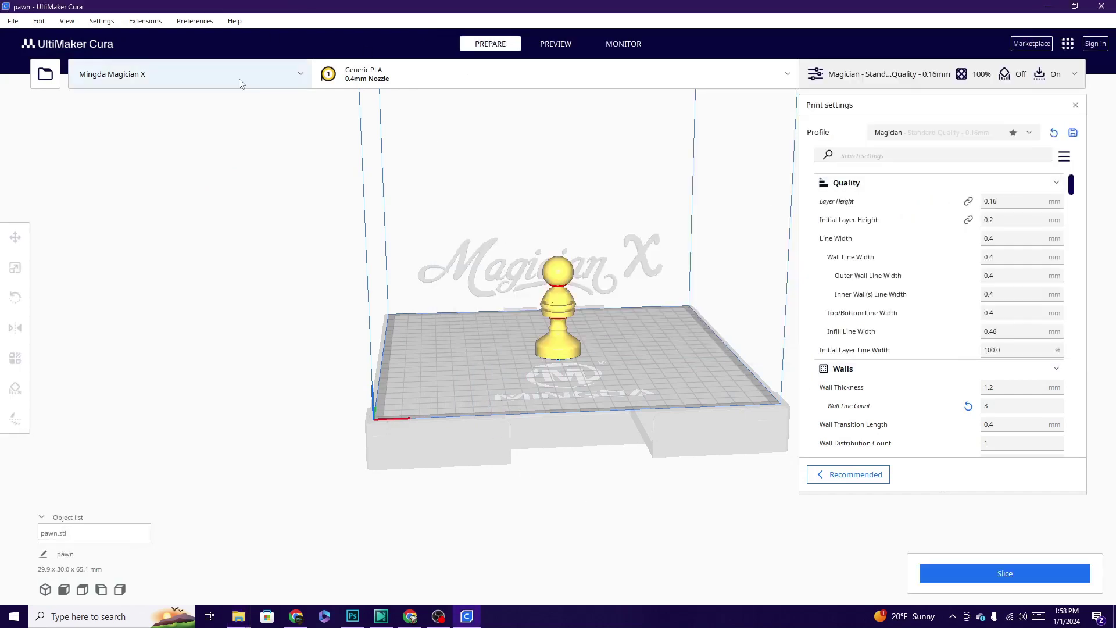
# Select the pawn, check the Infill Pattern list (still Lines), and open the Marketplace
pyautogui.click(570, 311)
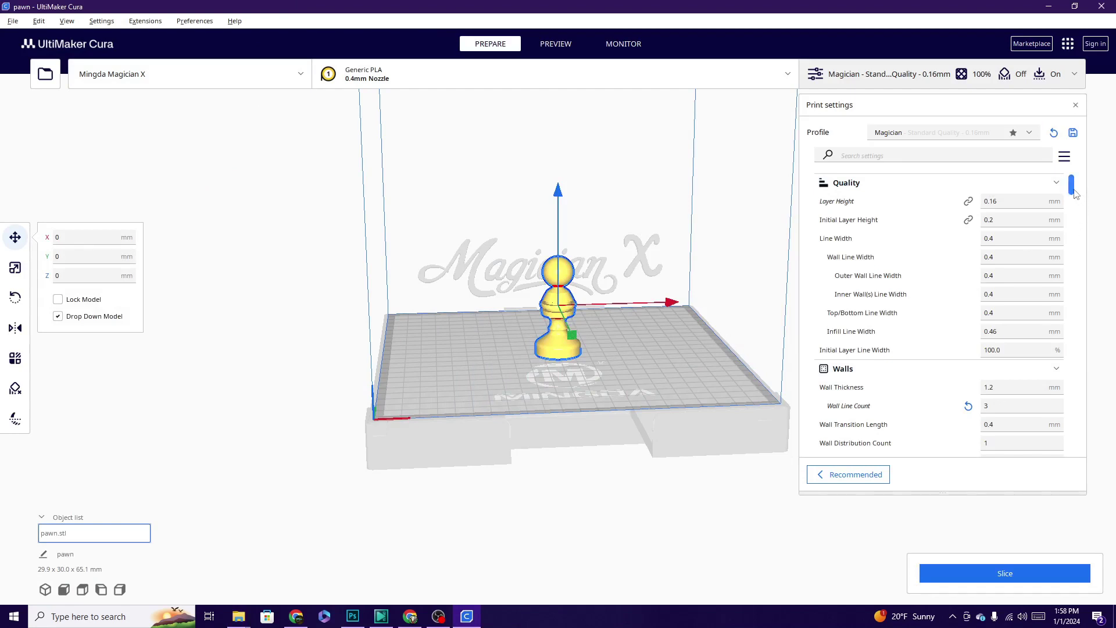
pyautogui.moveTo(1077, 196); pyautogui.dragTo(1085, 277)
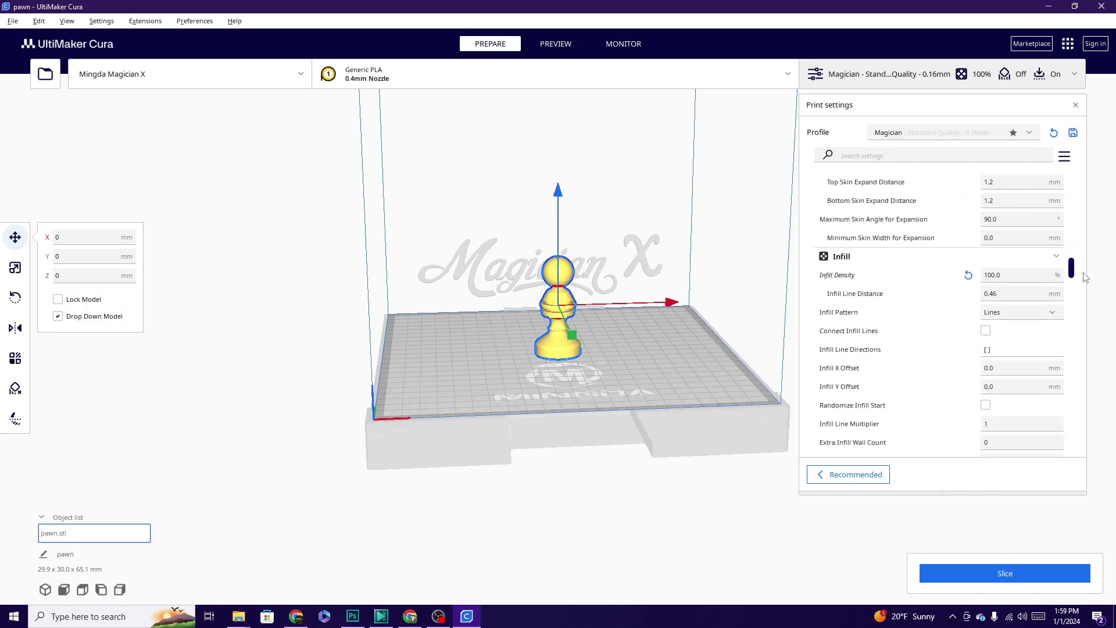
pyautogui.click(1053, 315)
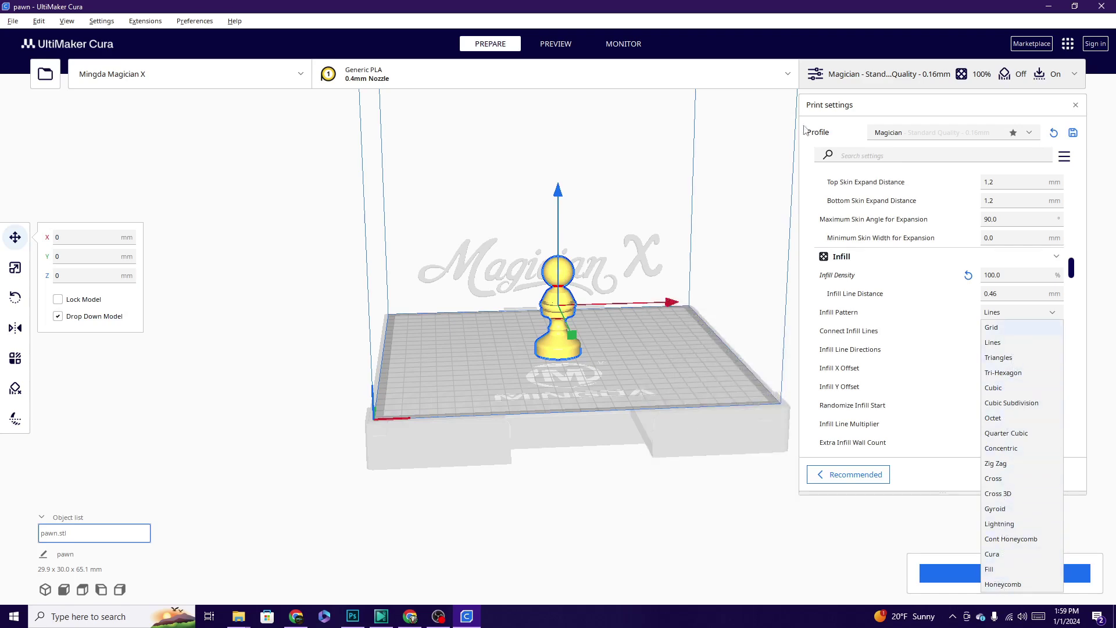
pyautogui.click(1032, 44)
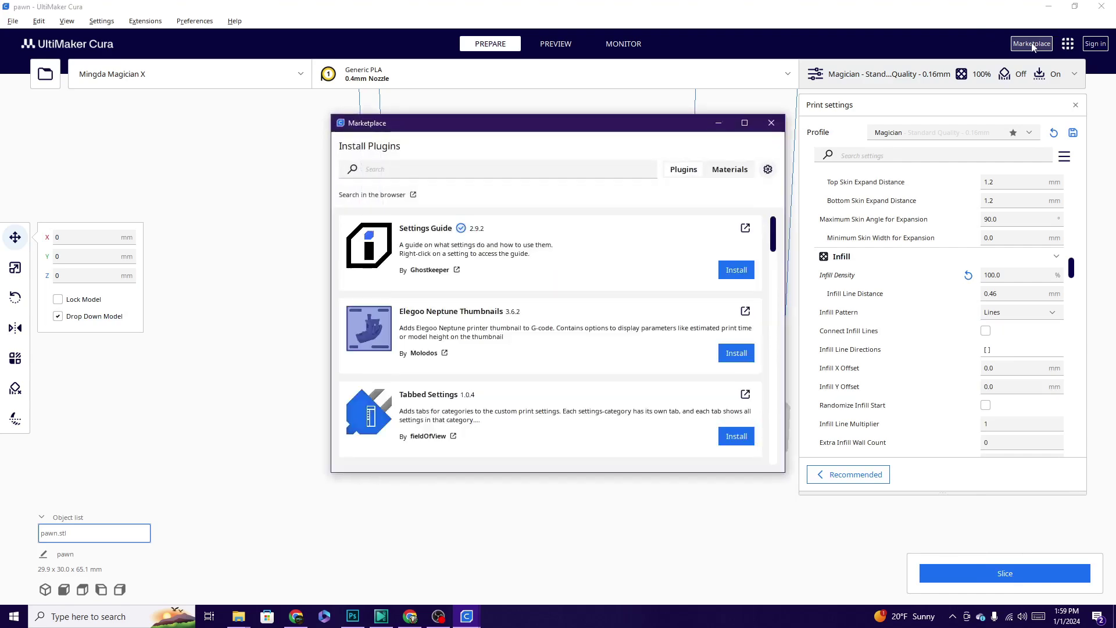
# Open CuraEngine Tiled Infill Generation's details and visit its plug-in website
pyautogui.scroll(-10, 636, 362)
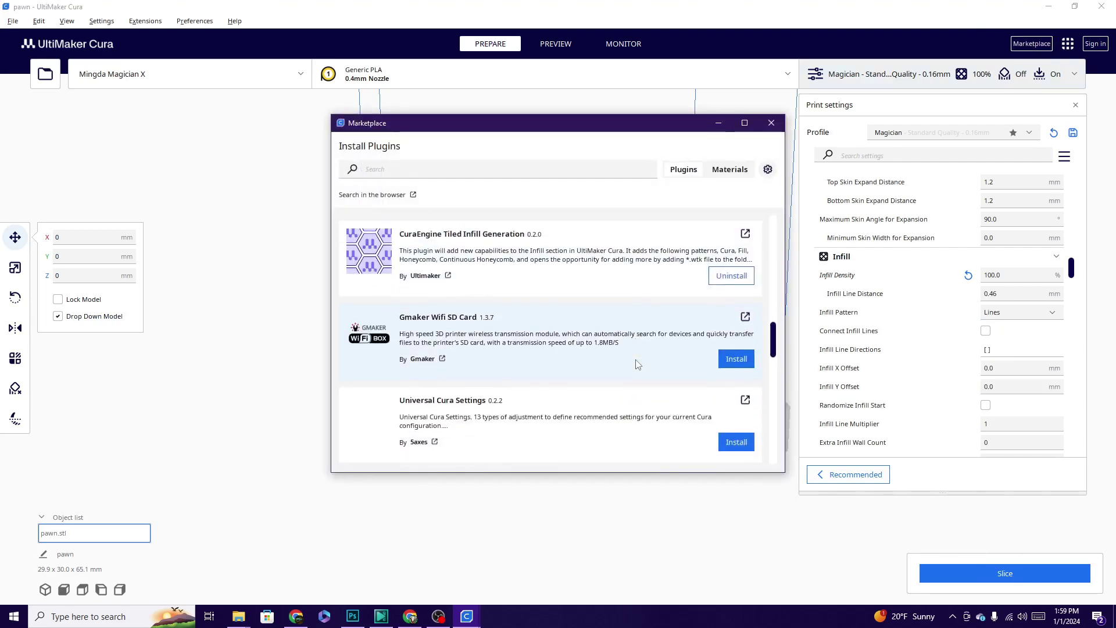
pyautogui.scroll(-1, 637, 361)
pyautogui.scroll(1, 637, 361)
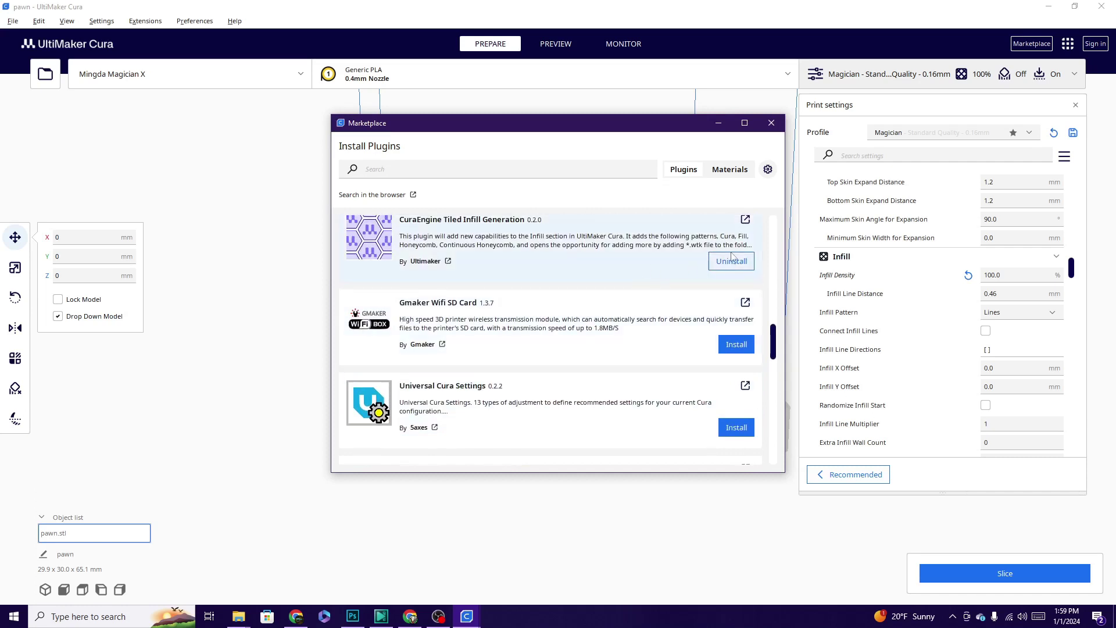
pyautogui.click(462, 225)
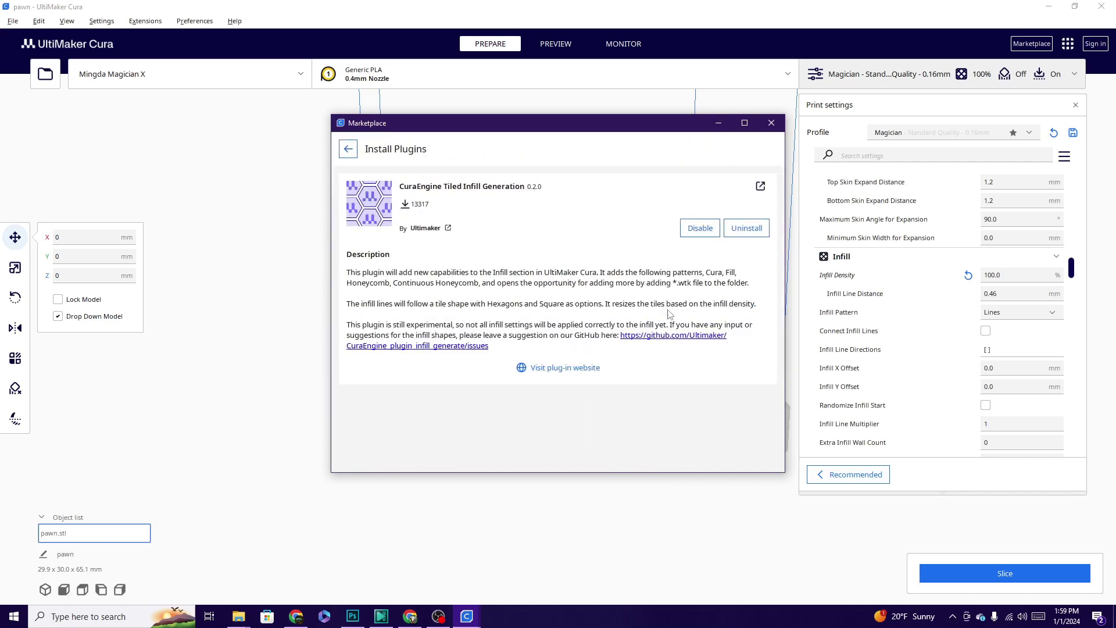
pyautogui.click(562, 368)
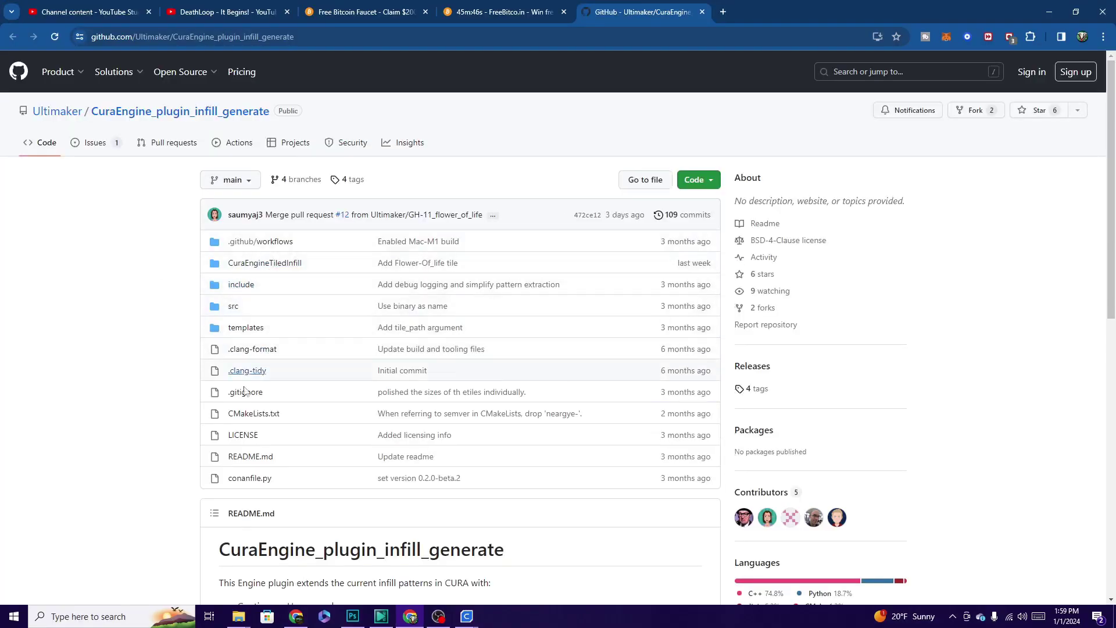
# Open the repository's README.md and scroll through its new infill patterns
pyautogui.click(251, 457)
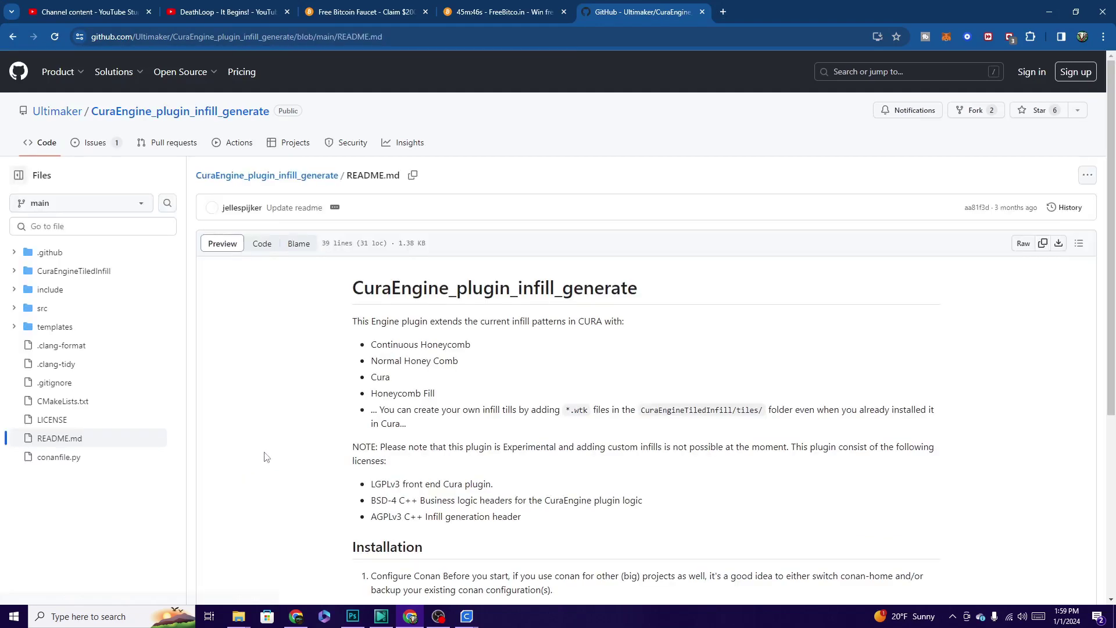
pyautogui.scroll(-2, 339, 431)
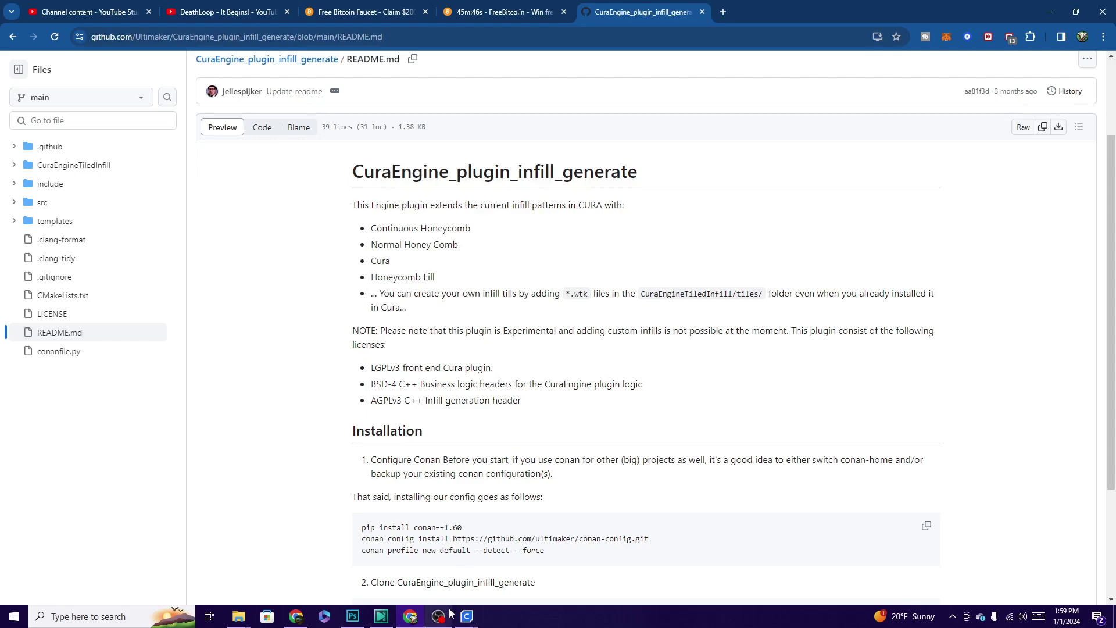
# Return to the pawn's Cura window, set the infill pattern to Cura, and slice
pyautogui.moveTo(467, 615)
pyautogui.click(437, 566)
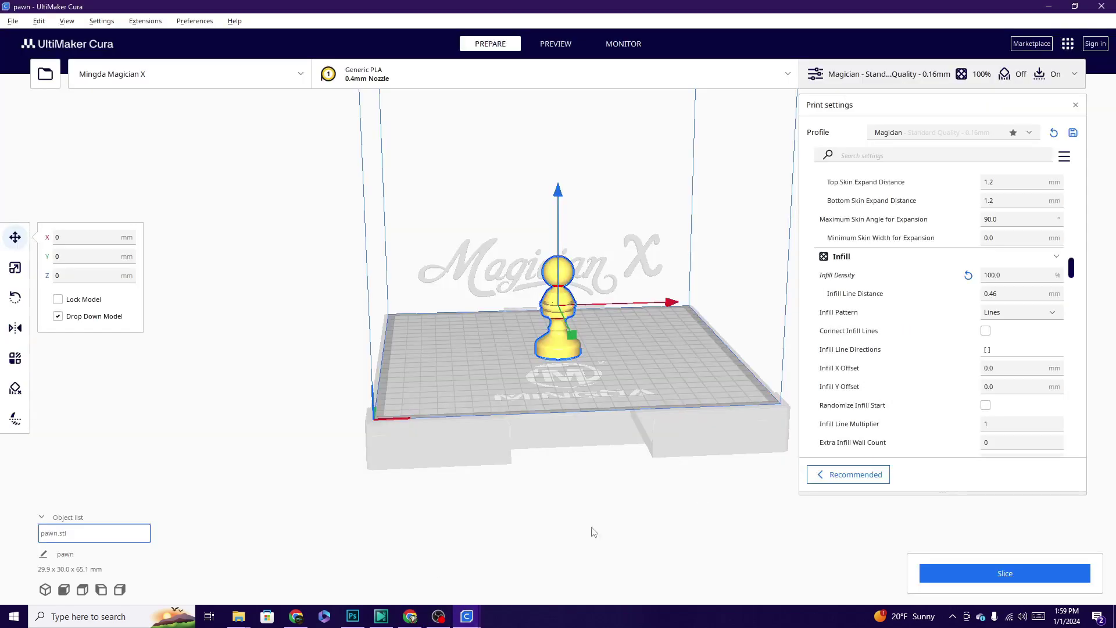
pyautogui.scroll(-3, 998, 321)
pyautogui.scroll(5, 999, 322)
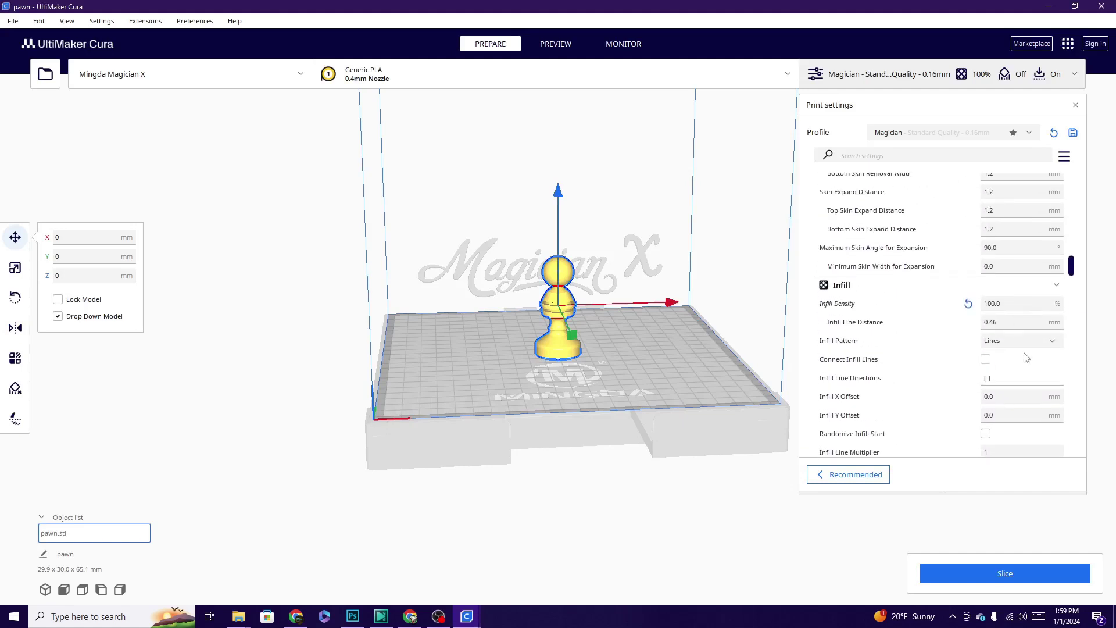
pyautogui.click(1026, 340)
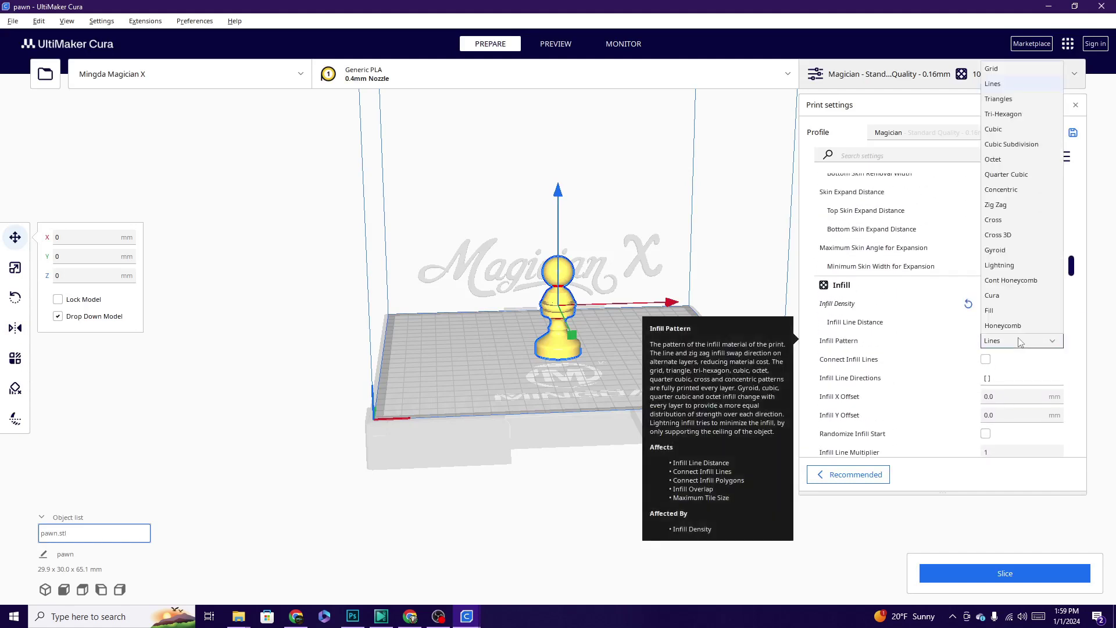
pyautogui.click(1011, 297)
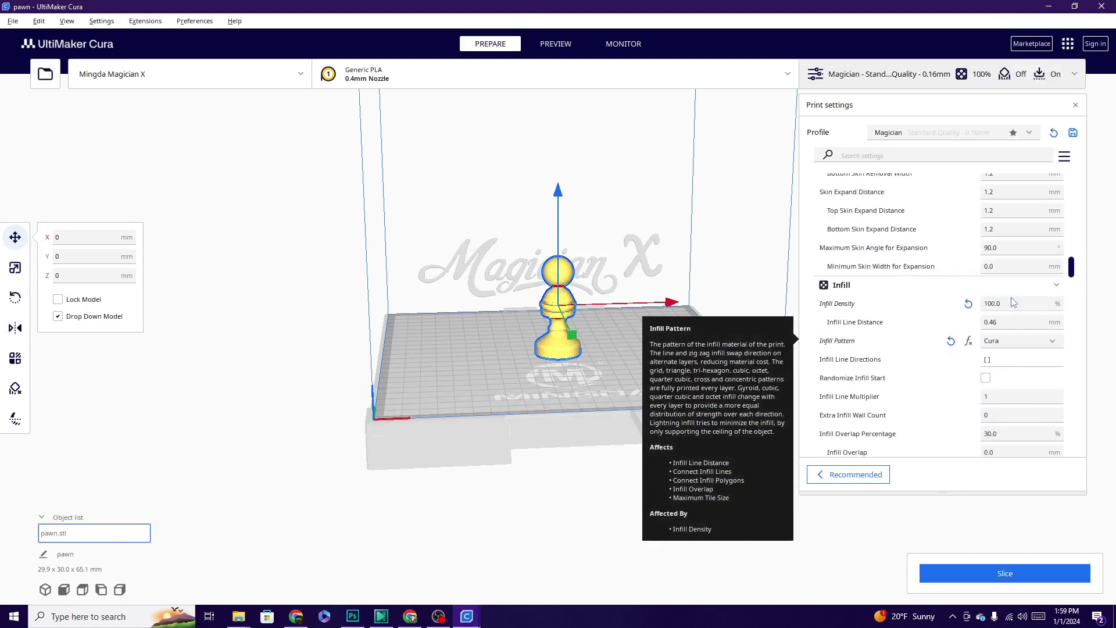
pyautogui.click(1002, 584)
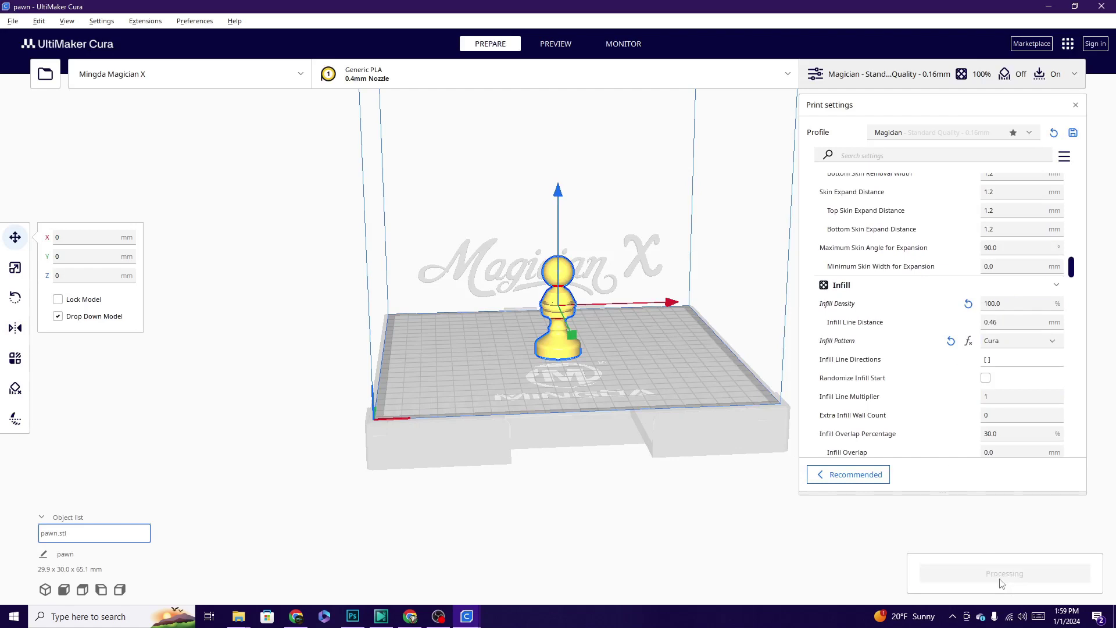
# Change infill density to 25% and reslice the pawn
pyautogui.scroll(3, 575, 404)
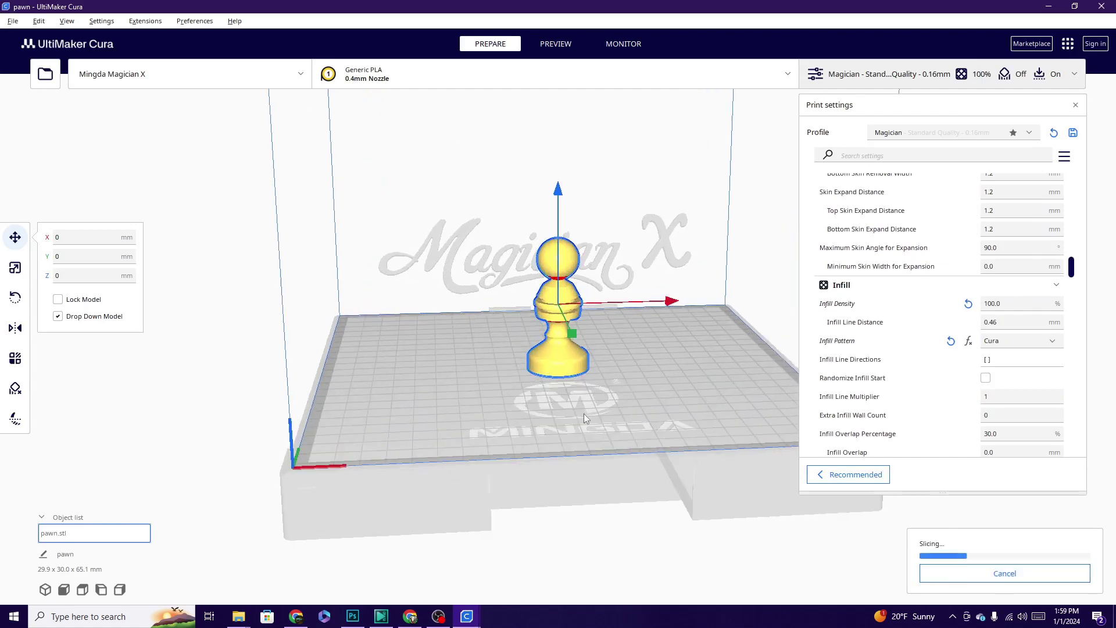
pyautogui.doubleClick(999, 303)
pyautogui.write('25')
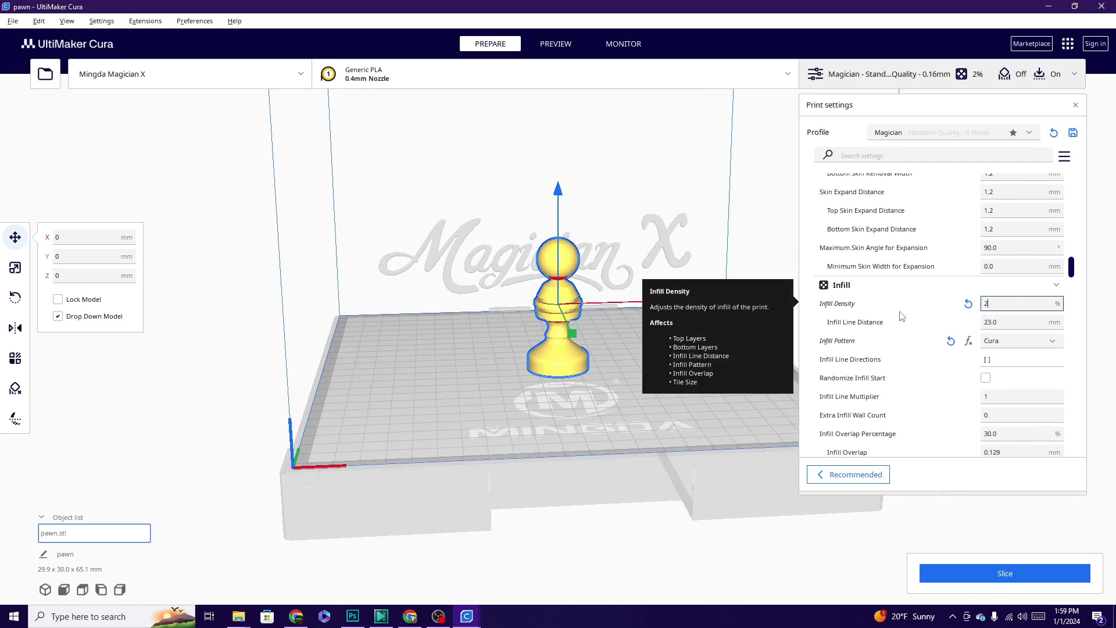
pyautogui.click(985, 583)
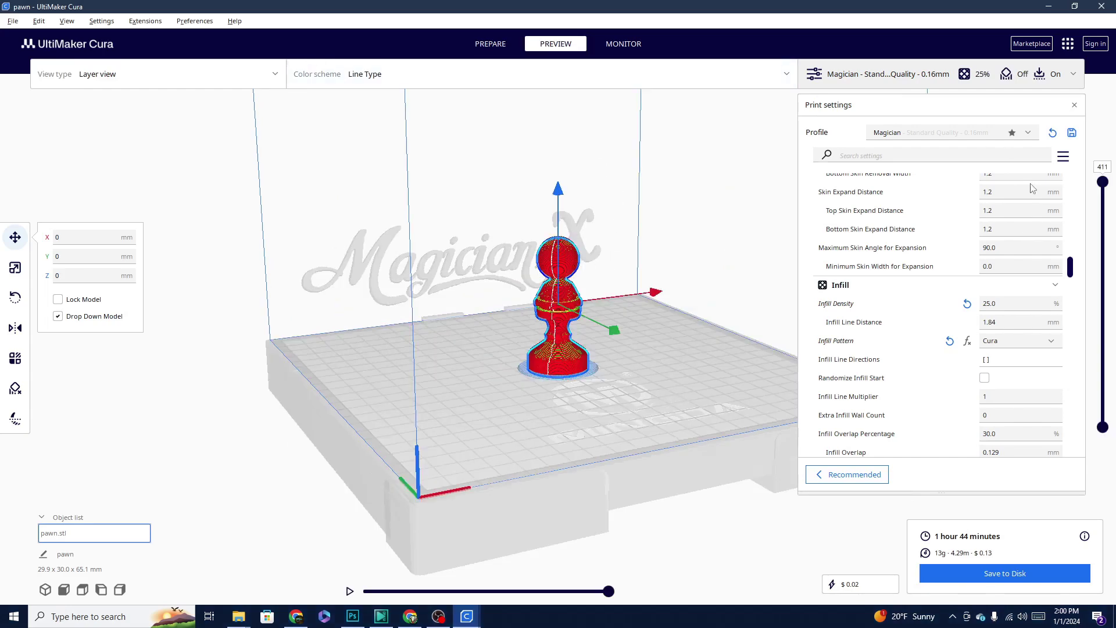
# Cut the layer preview down to layer 48 and zoom in on the Cura-logo infill
pyautogui.moveTo(1107, 183); pyautogui.dragTo(1102, 376)
pyautogui.moveTo(569, 407)
pyautogui.mouseDown(button='right')
pyautogui.moveTo(569, 374)
pyautogui.moveTo(577, 387)
pyautogui.mouseUp(button='right')
pyautogui.scroll(2, 568, 374)
pyautogui.scroll(2, 568, 374)
pyautogui.scroll(2, 578, 387)
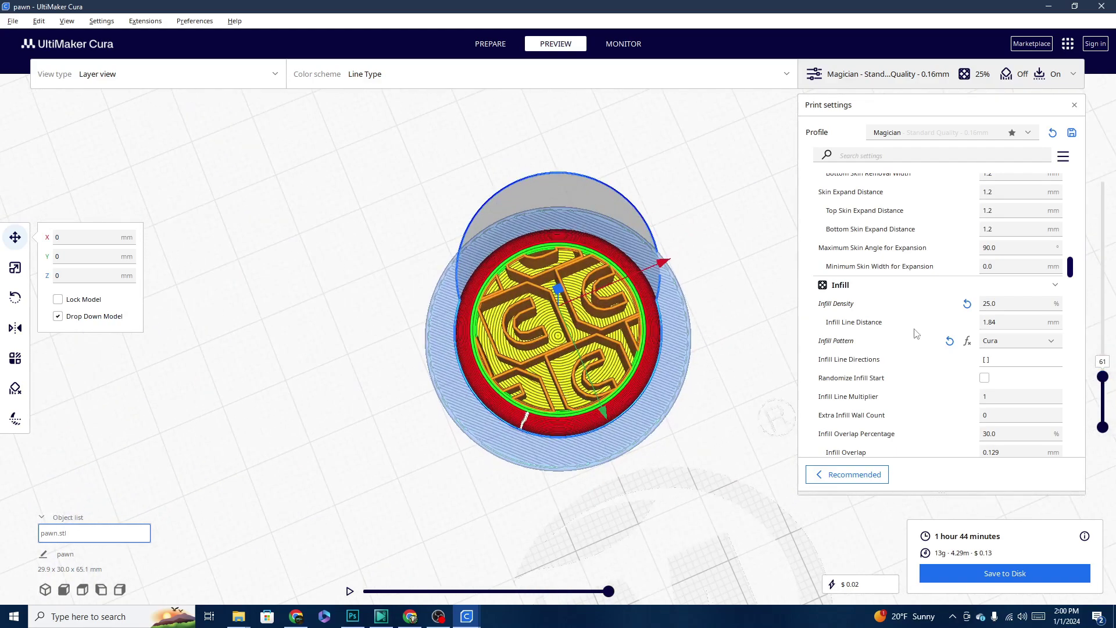
pyautogui.moveTo(1104, 378)
pyautogui.mouseDown()
pyautogui.moveTo(1103, 241)
pyautogui.moveTo(1103, 383)
pyautogui.mouseUp()
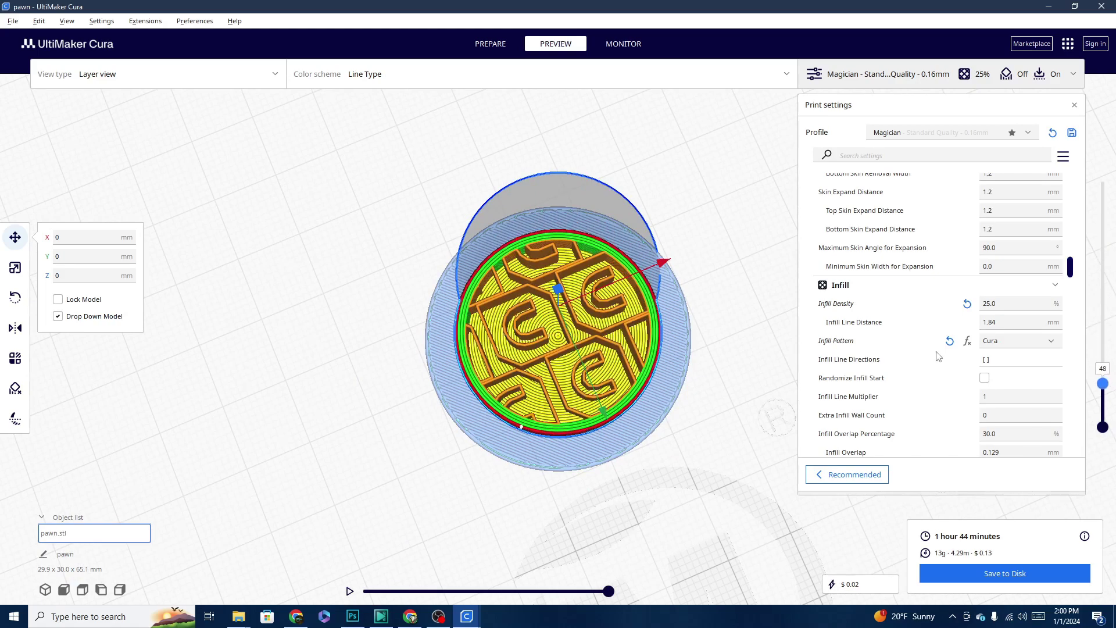
pyautogui.click(1052, 342)
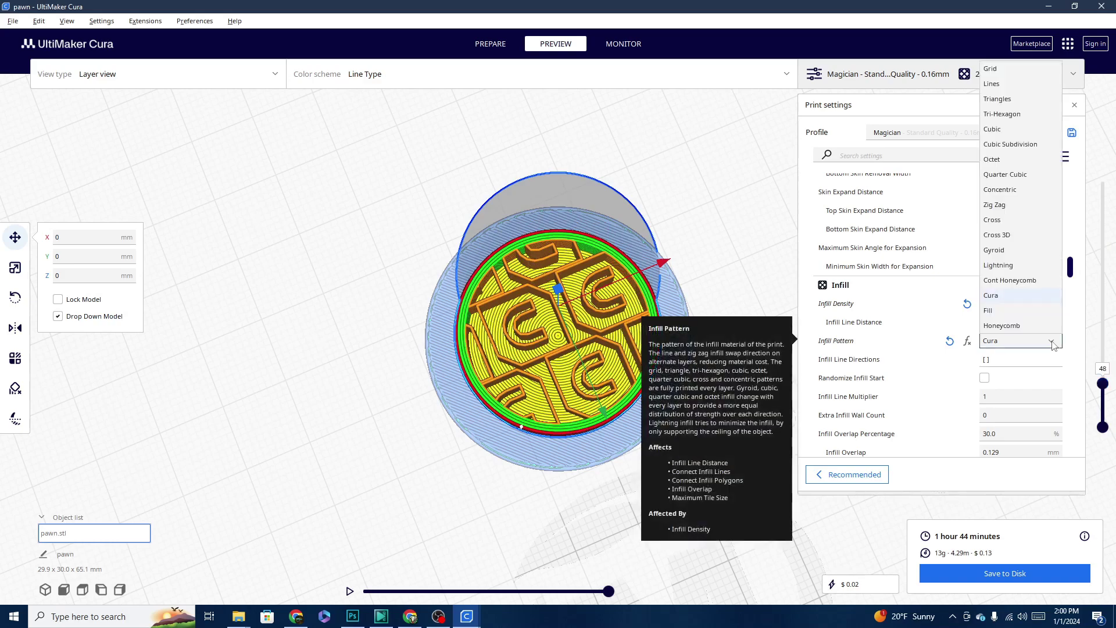
# Switch infill to Cont Honeycomb and view higher layers of the whole resliced pawn
pyautogui.click(1028, 283)
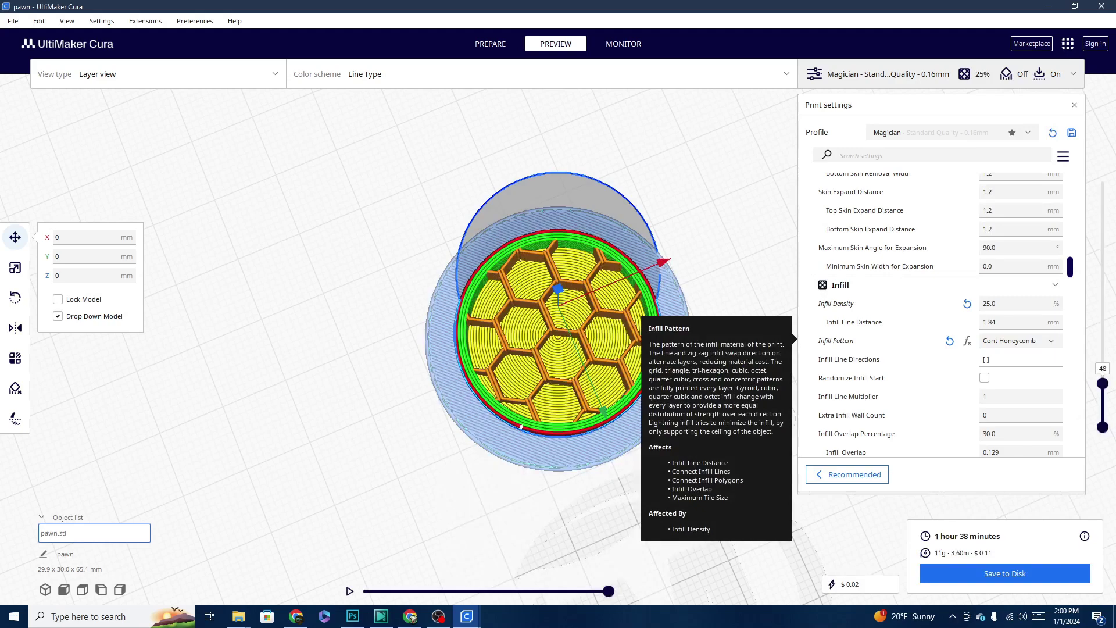
pyautogui.moveTo(1102, 383); pyautogui.dragTo(1104, 242)
pyautogui.moveTo(622, 383); pyautogui.dragTo(622, 323, button='right')
pyautogui.scroll(-8, 623, 323)
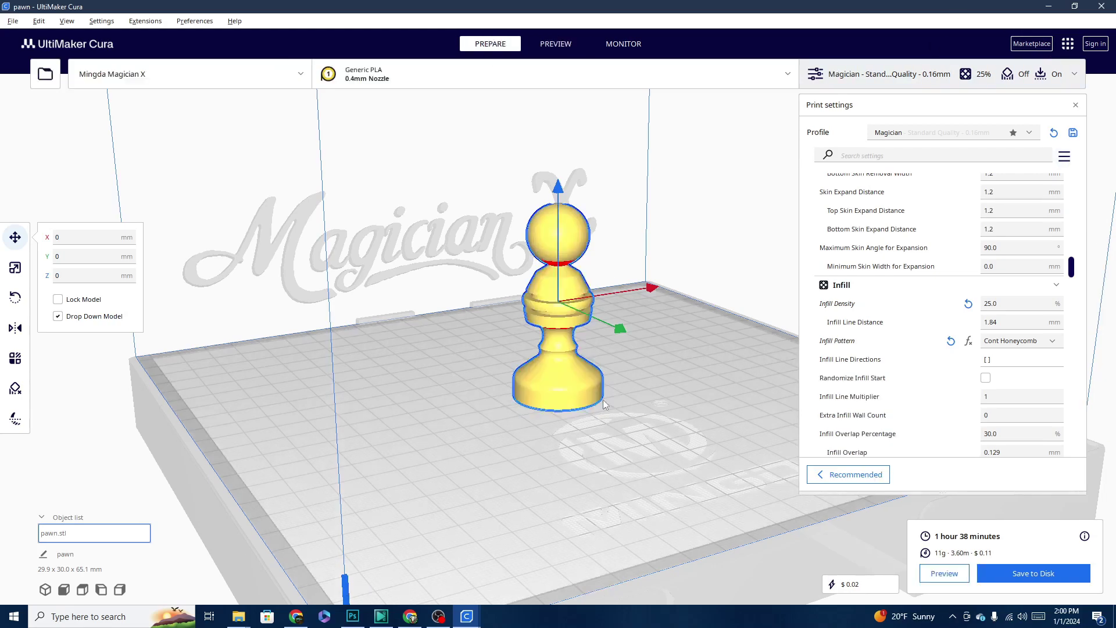
pyautogui.moveTo(396, 457); pyautogui.dragTo(567, 441, button='right')
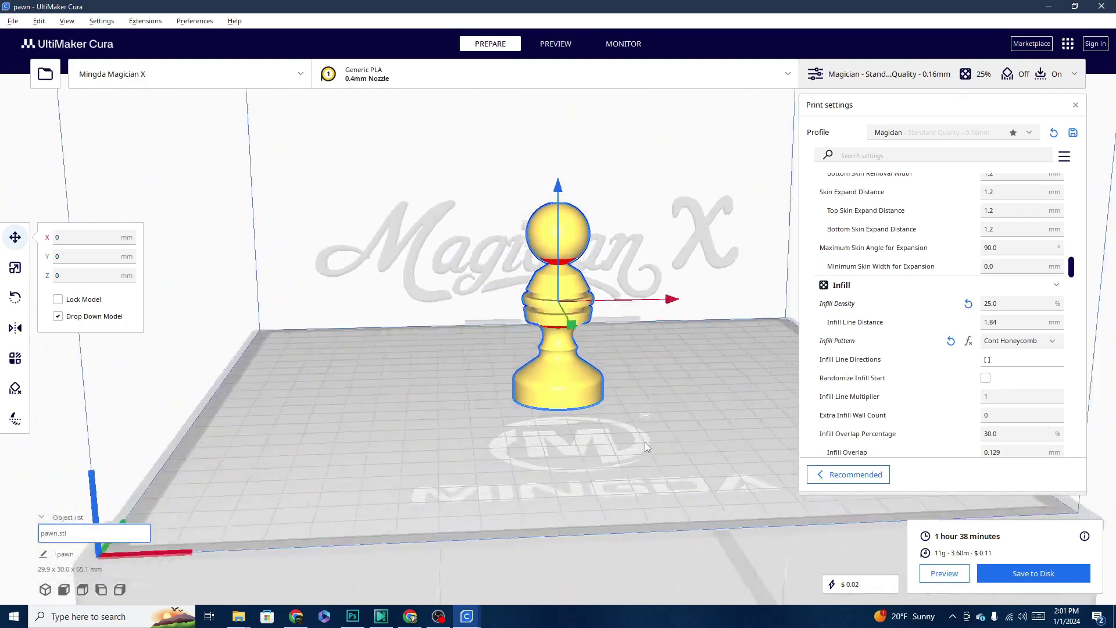
pyautogui.moveTo(663, 441); pyautogui.dragTo(409, 457, button='right')
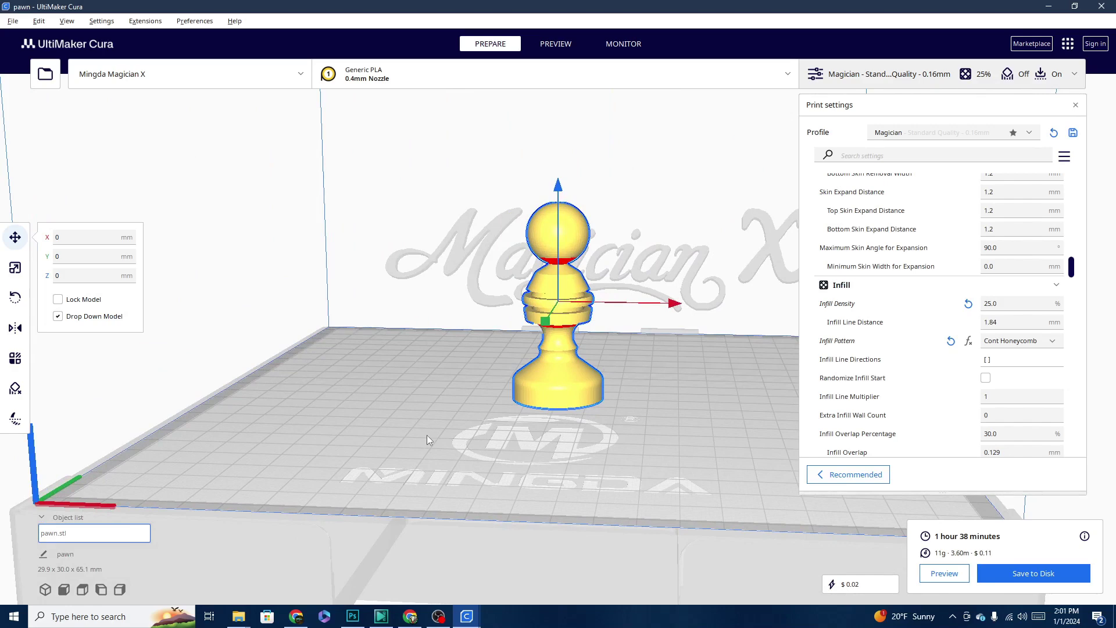